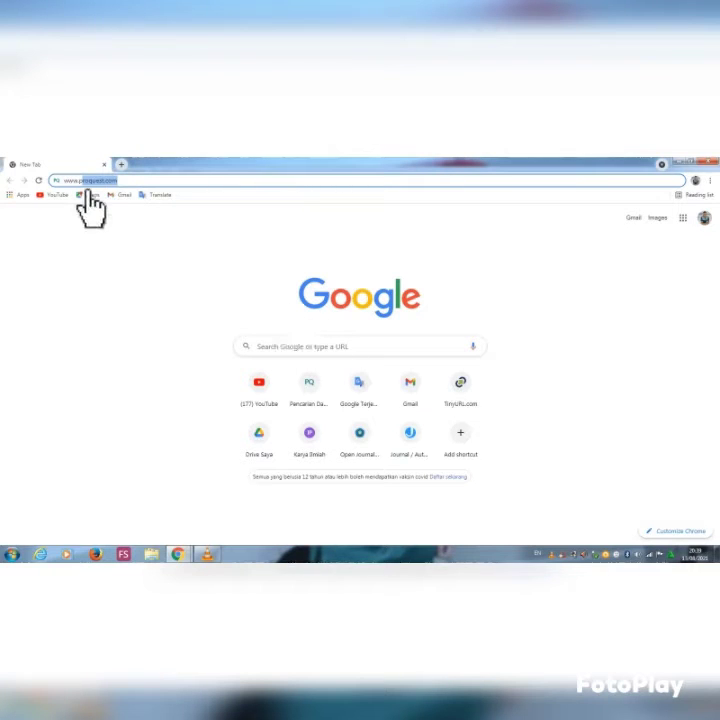
left_click(153, 183)
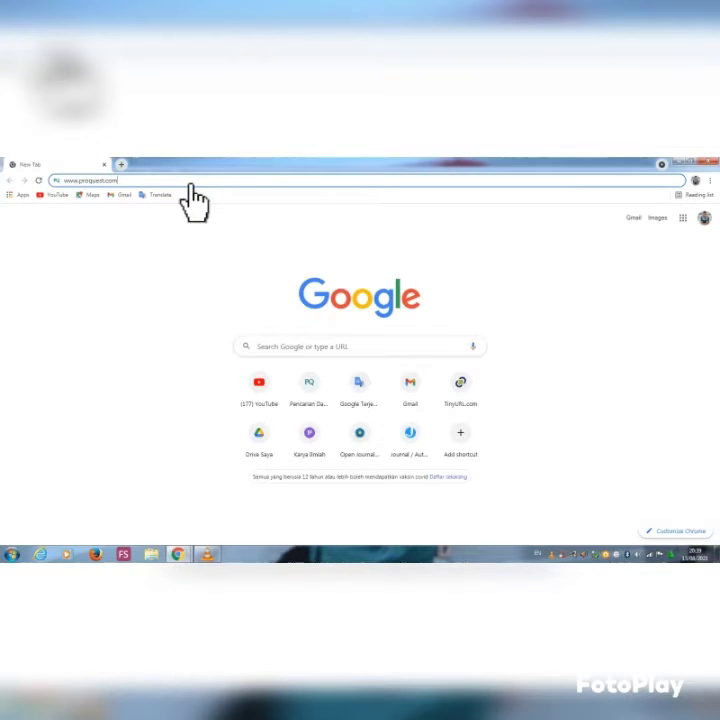
key("Return")
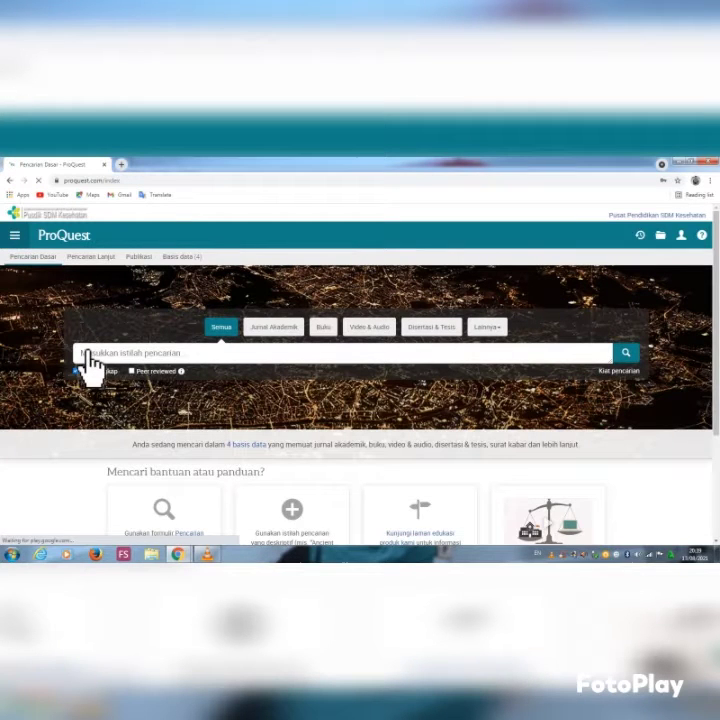
left_click(313, 355)
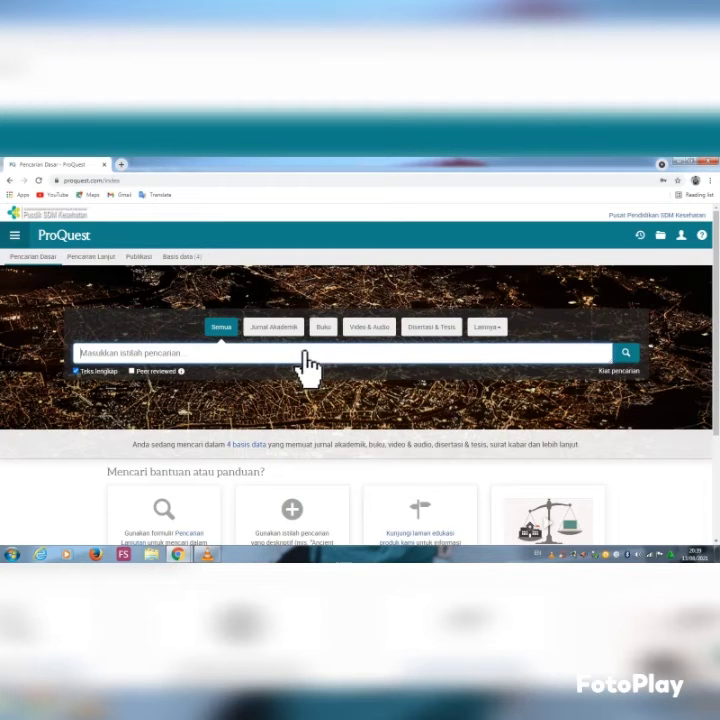
type("covid")
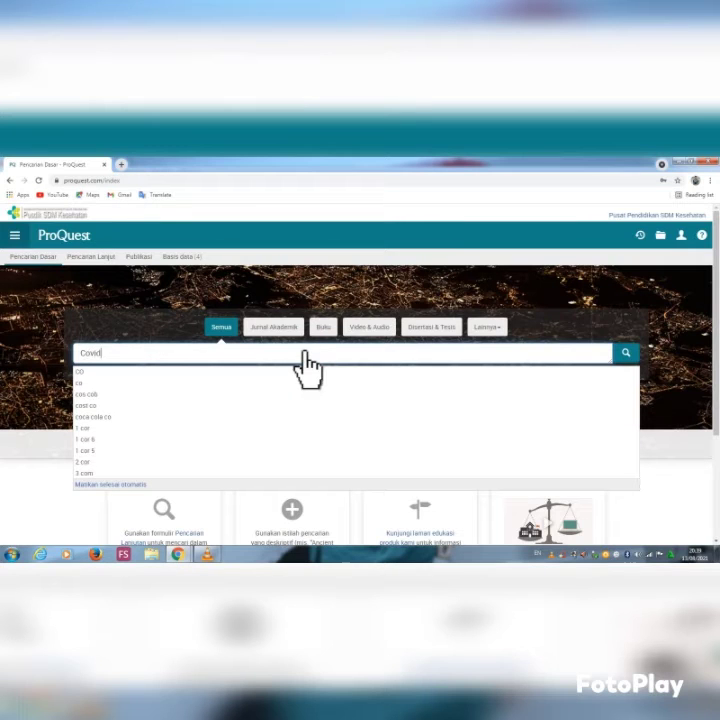
type(" 19")
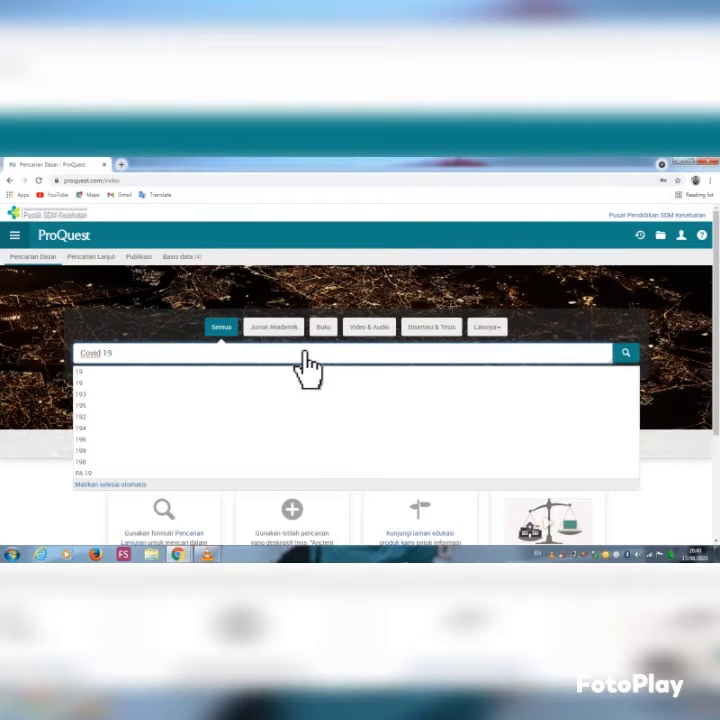
type("gerontik")
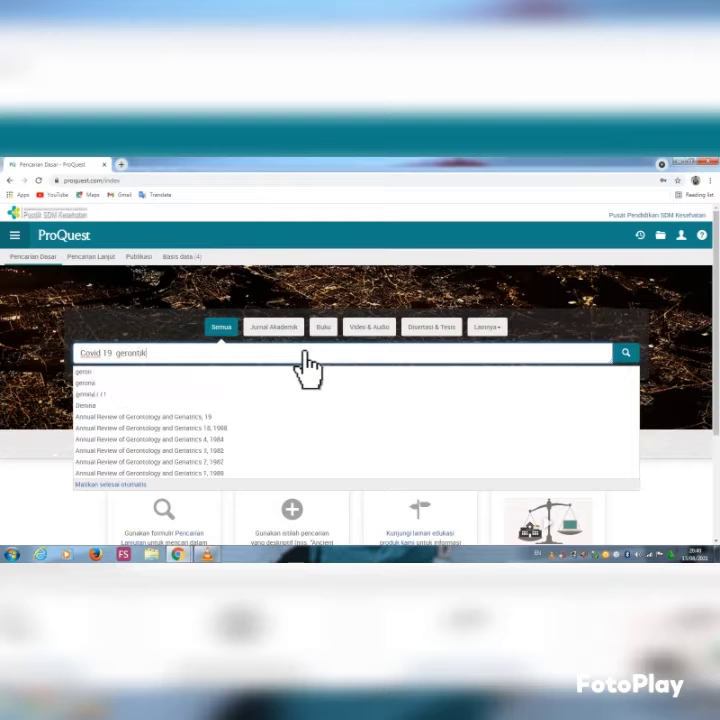
key("Return")
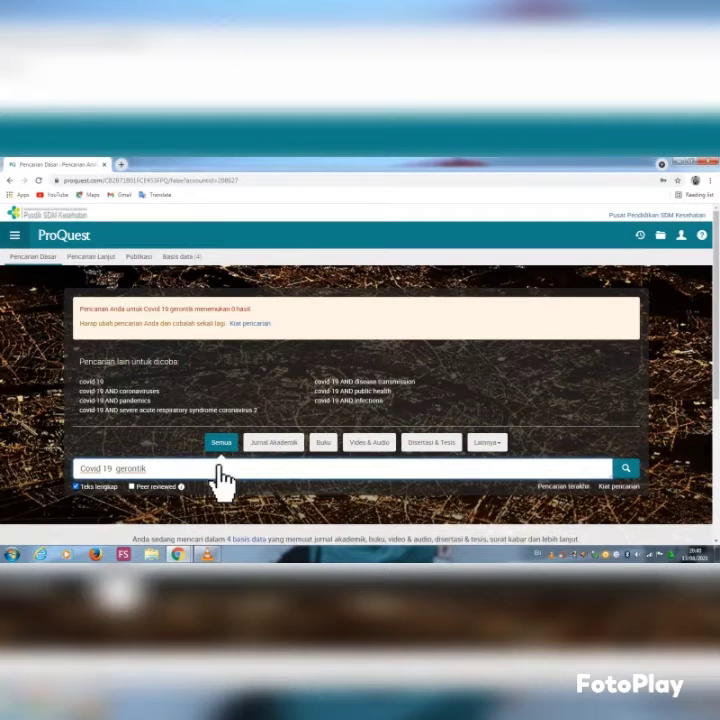
Remove "gerontik" from the query and search again for "Covid 19" only
double_click(132, 472)
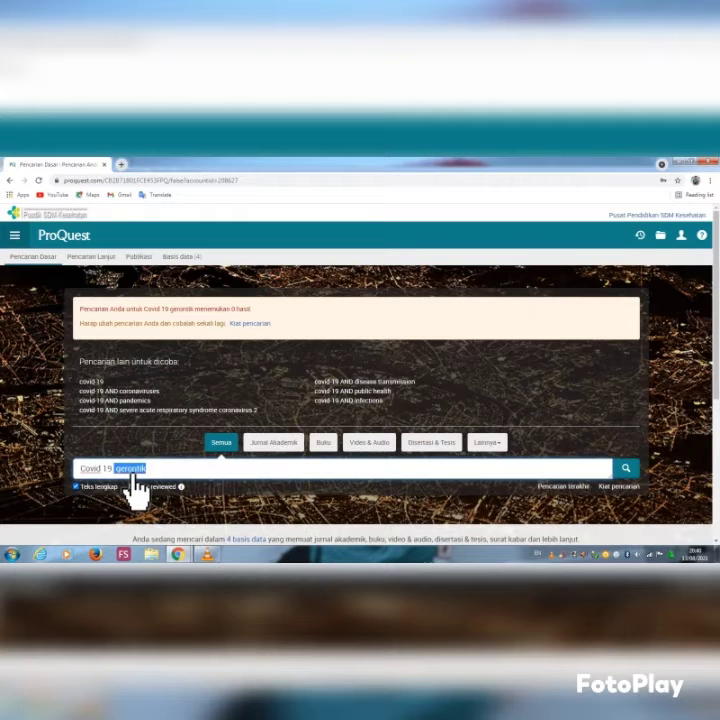
key("BackSpace")
key("Return")
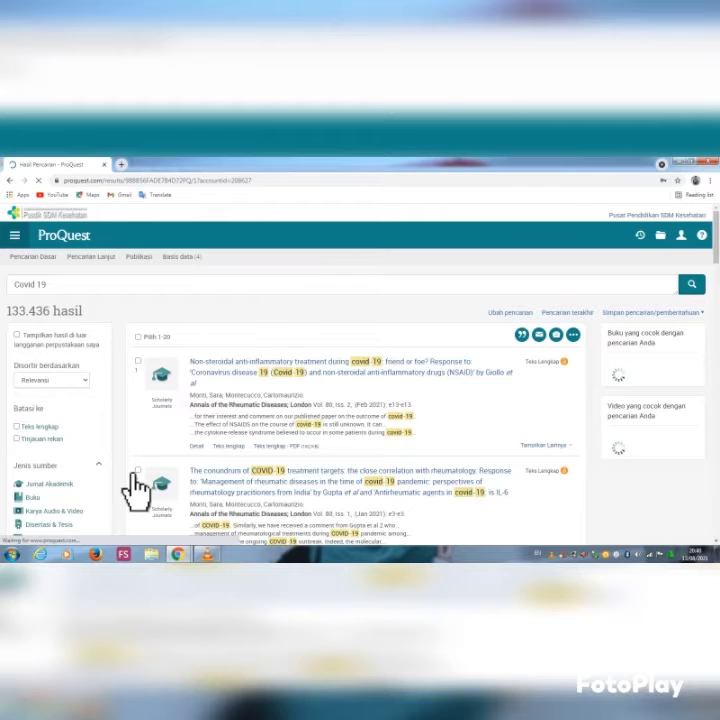
Open the article "Response to: 'Patients with lupus are not protected from COVID-19: a comment'" from the results and download its PDF
scroll(358, 443, "down", 5)
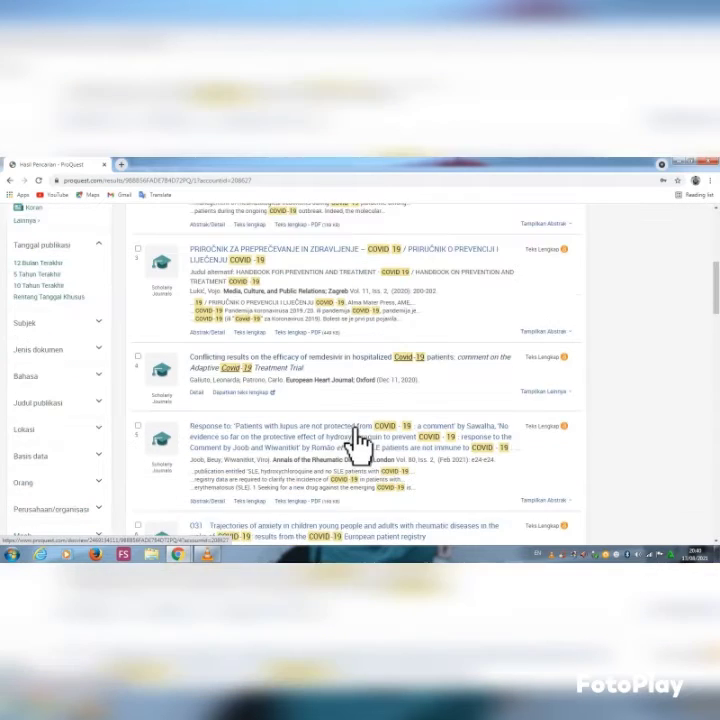
scroll(355, 430, "down", 1)
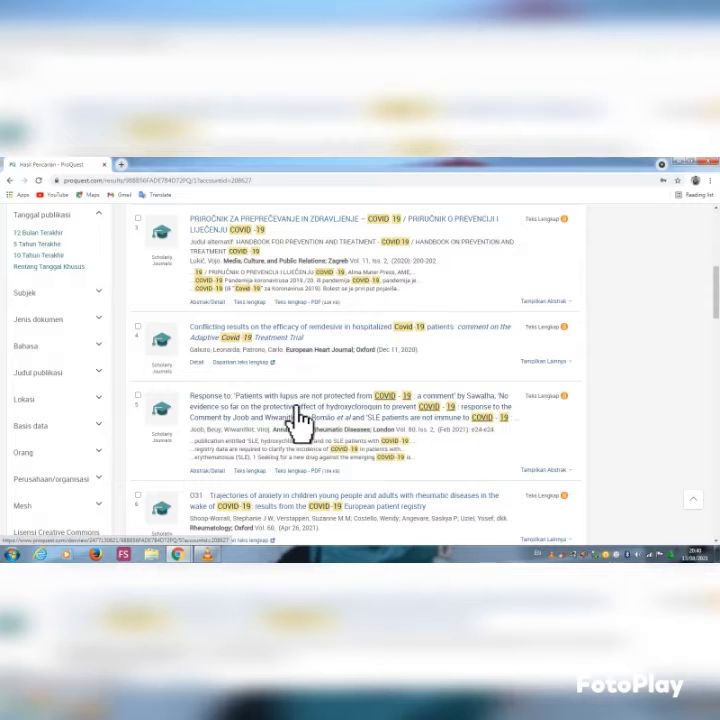
scroll(300, 423, "down", 1)
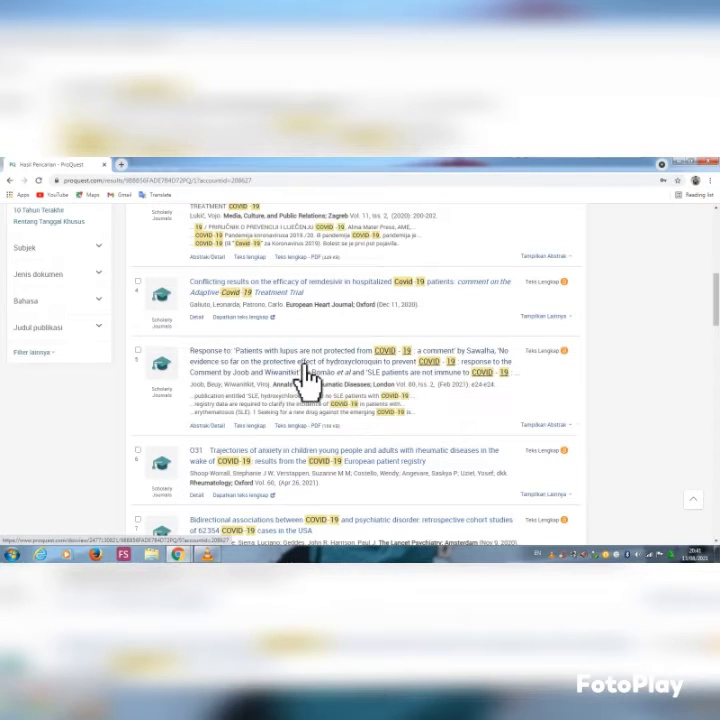
left_click(308, 368)
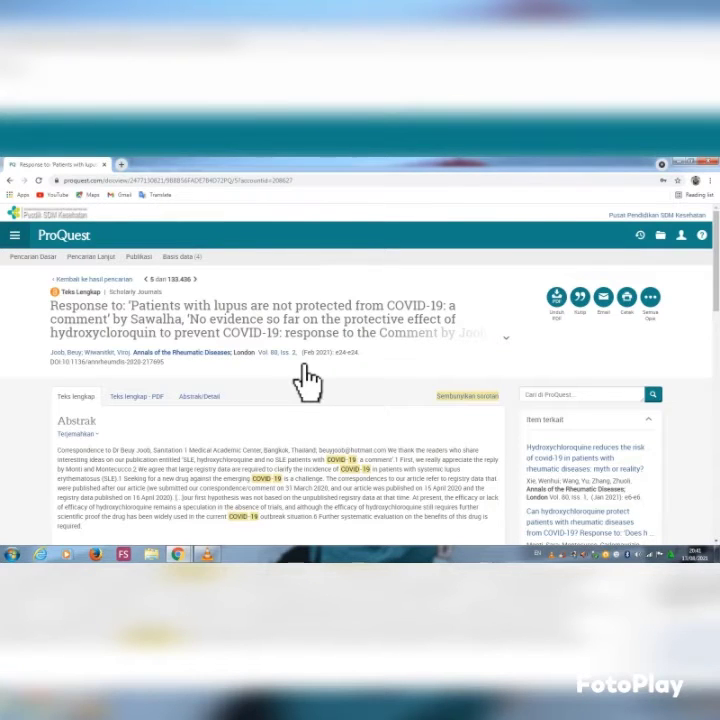
left_click(563, 305)
Return to the results, open "Current Status of the COVID-19 Pandemic, Influenza and COVID-19 Together, and COVID-19 Viral Variants" and download its PDF
left_click(14, 182)
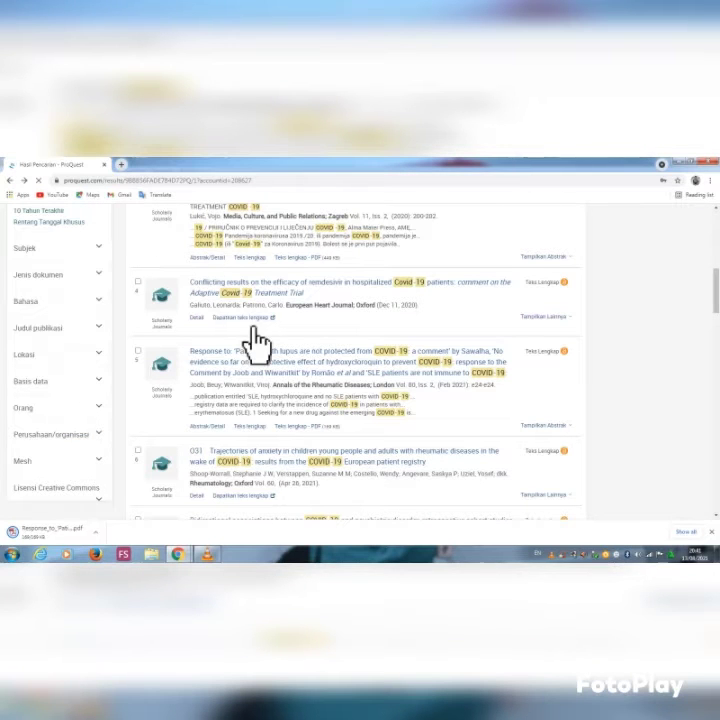
scroll(257, 345, "down", 3)
scroll(250, 420, "down", 1)
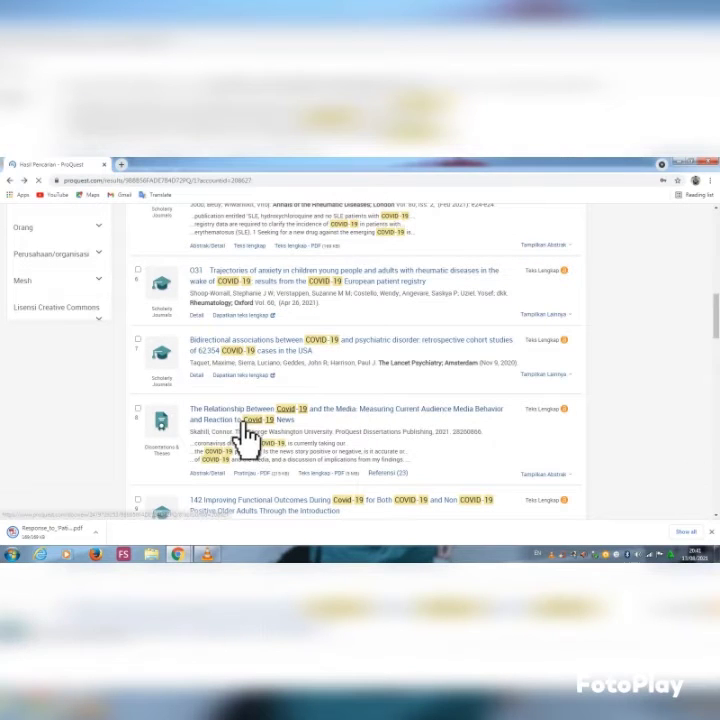
scroll(313, 440, "down", 2)
scroll(313, 440, "down", 1)
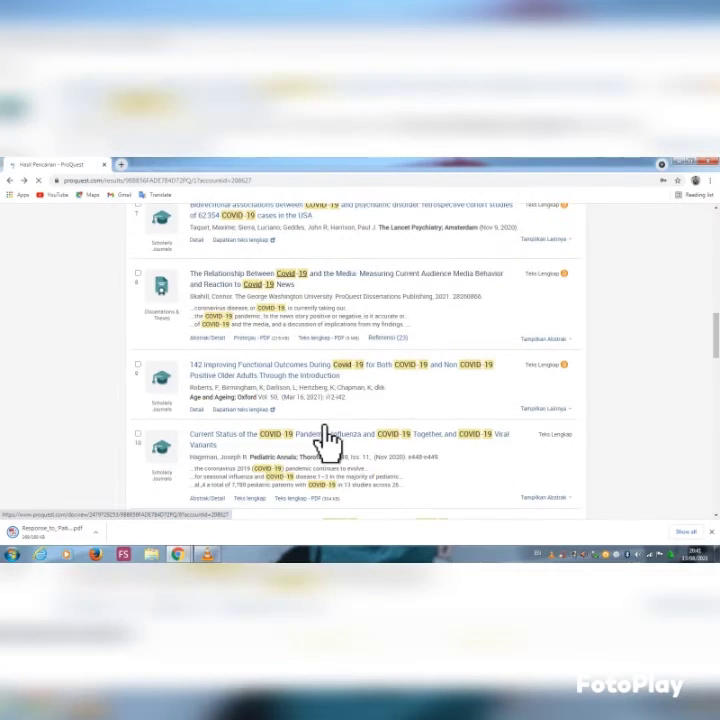
left_click(236, 437)
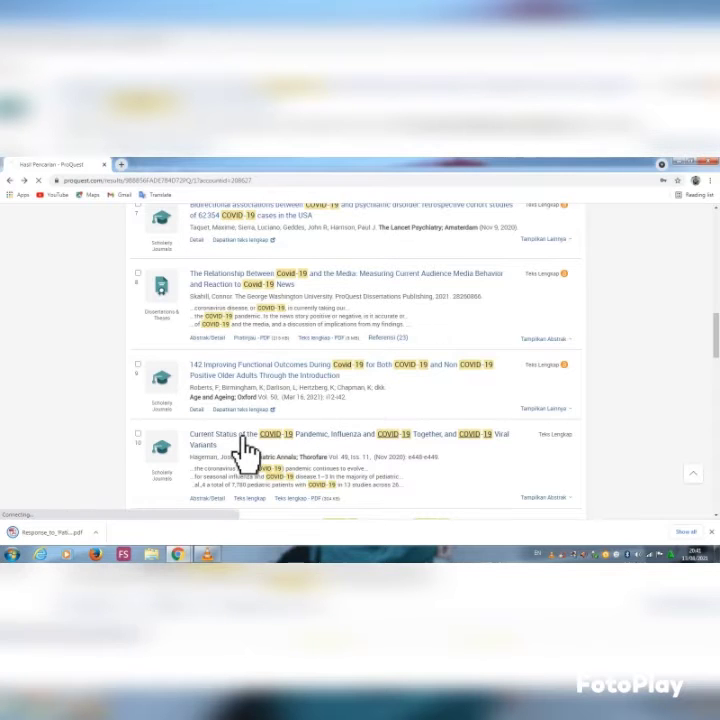
scroll(398, 430, "down", 2)
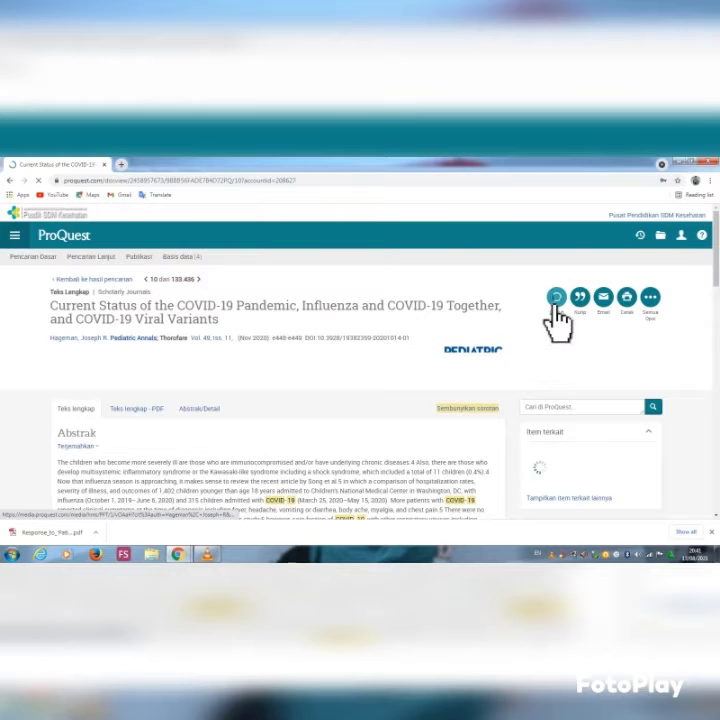
left_click(557, 318)
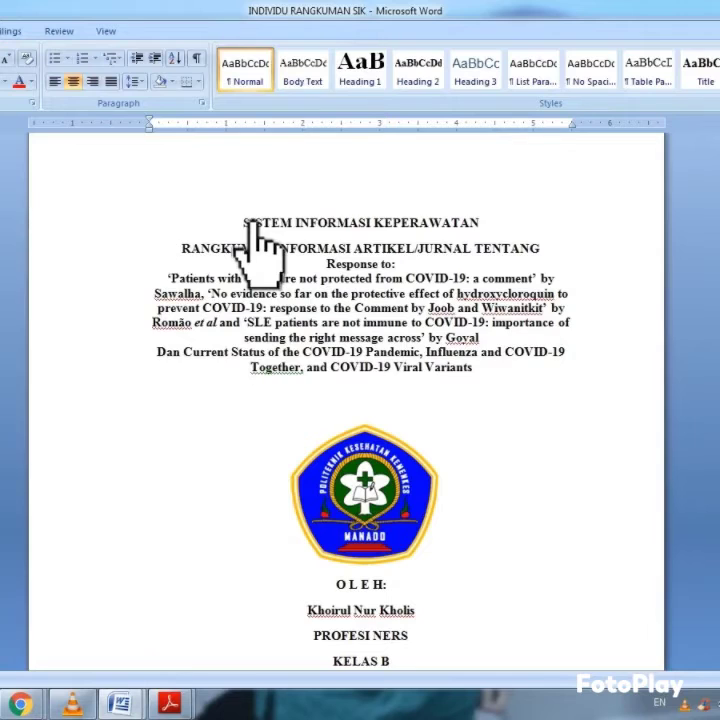
Review the title block and the author line on the cover page of the INDIVIDU RANGKUMAN SIK document in Word
left_click_drag(250, 221, 545, 382)
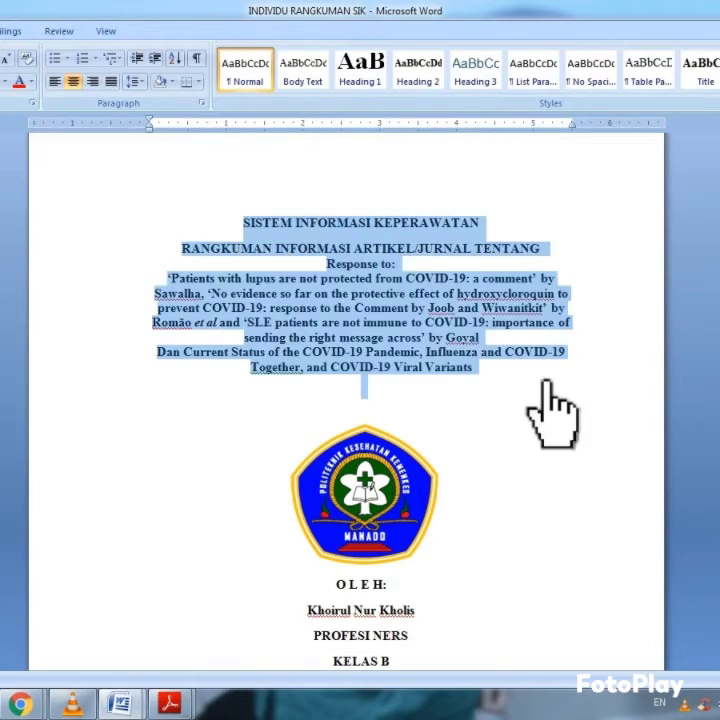
left_click(354, 591)
left_click_drag(308, 611, 423, 612)
left_click(426, 611)
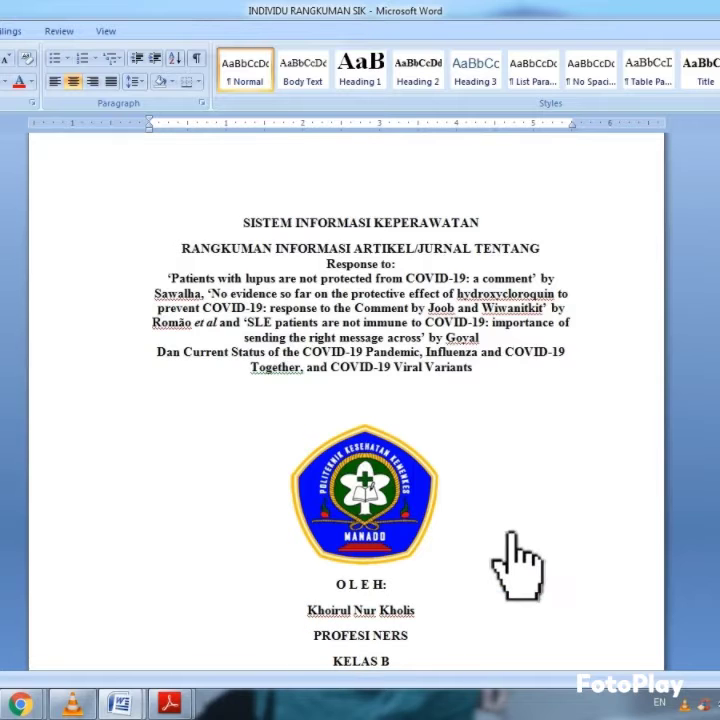
Copy the "Seperti virus corona 2019(COVID-19)" paragraph from the Current Status of the COVID document to after "Untuk jurnal" under Rangkuman Literatur
scroll(512, 531, "down", 5)
scroll(512, 530, "down", 15)
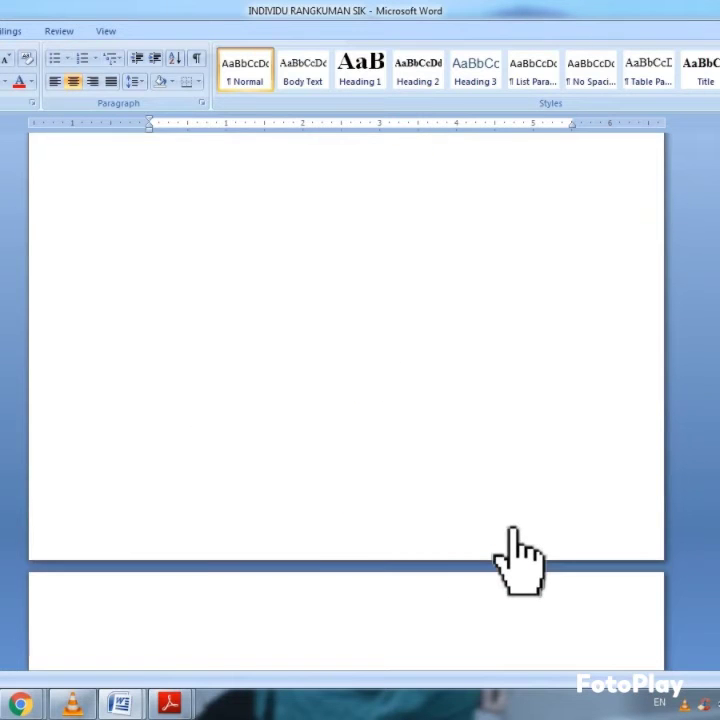
scroll(514, 530, "down", 3)
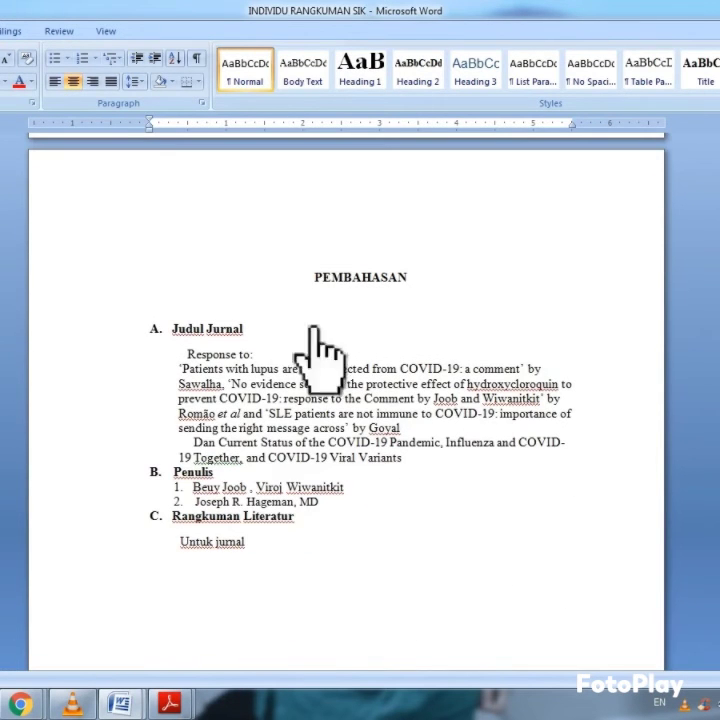
left_click(290, 560)
mouse_move(120, 705)
left_click(214, 640)
left_click_drag(97, 287, 226, 405)
key("alt+Tab")
type("Seperti virus corona 2019(COVID-19) pandemi terus berkembang dan dengan jumlah kasus meningkat,penting bagi dokter anak untuk menyadari perbedaan dalamepidemiologi, presentasi klinis dankursus, manajemen, dan hasiluntuk influenza musiman dan COVID-19penyakit.1-3Pada sebagian besar pediatri")
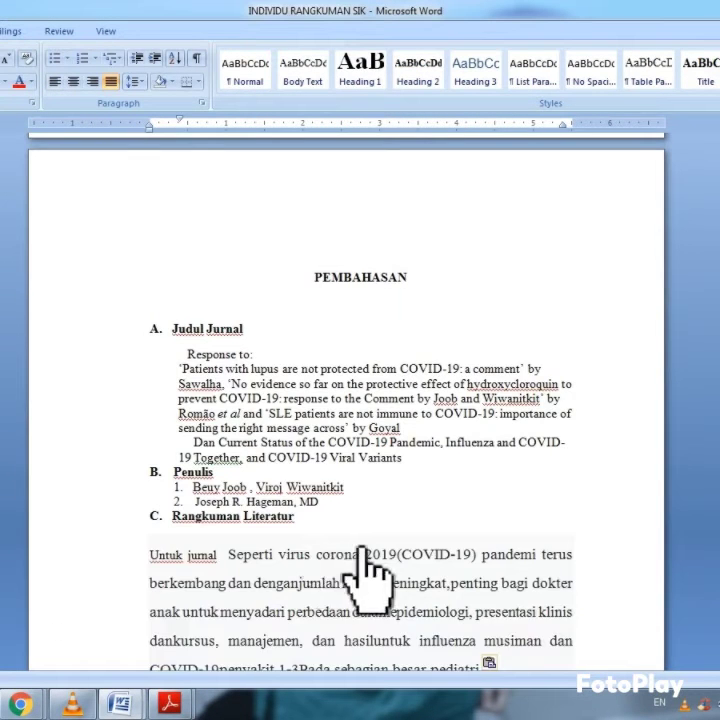
Separate the run-together word "denganjumlah" into "dengan jumlah" in the pasted summary paragraph
scroll(318, 560, "down", 3)
left_click(231, 441)
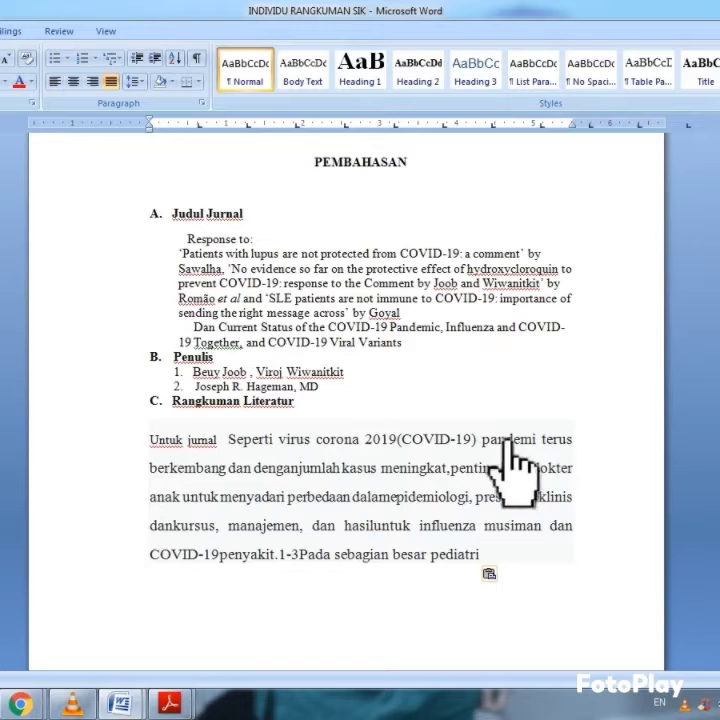
left_click(291, 467)
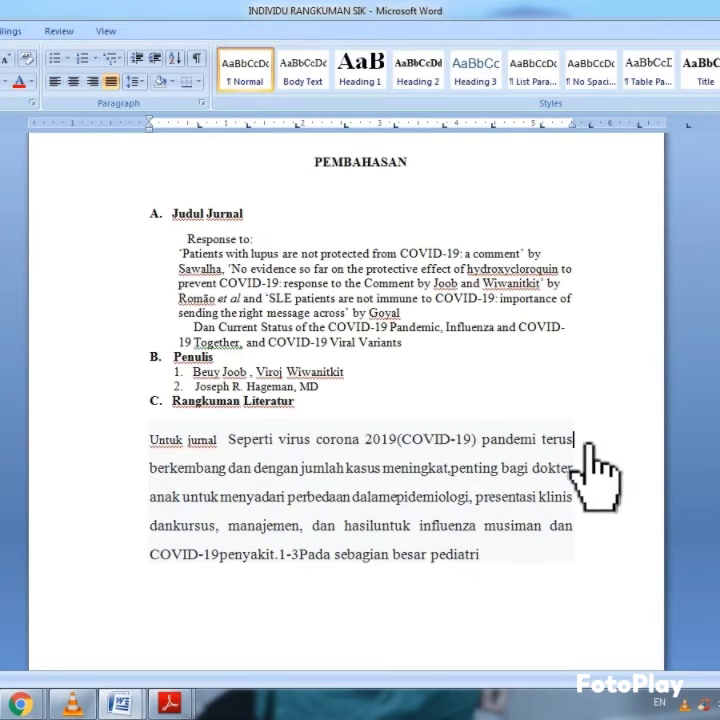
Replace "dan" after "berkembang" with "dengan pesat" in the summary paragraph
left_click(231, 469)
type("dengan pesa")
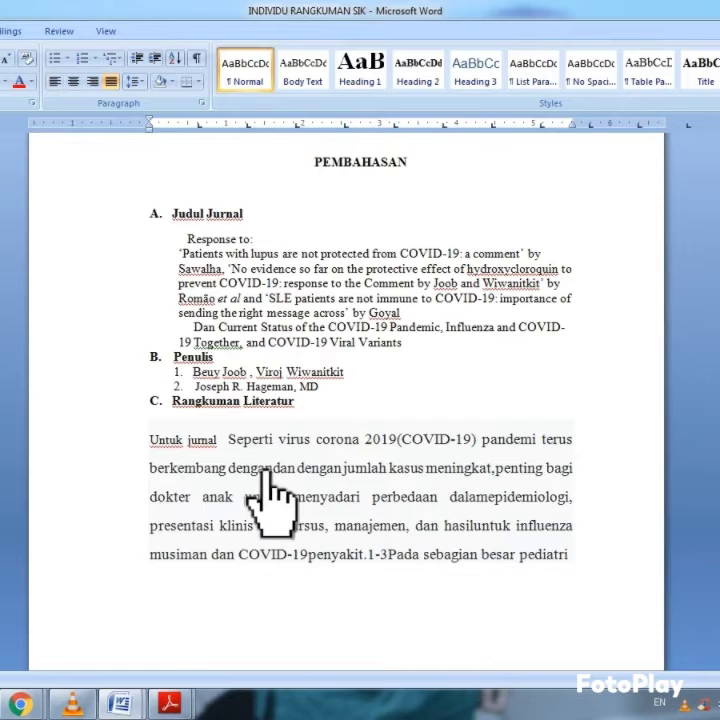
key("BackSpace")
key("BackSpace")
type("t")
double_click(377, 468)
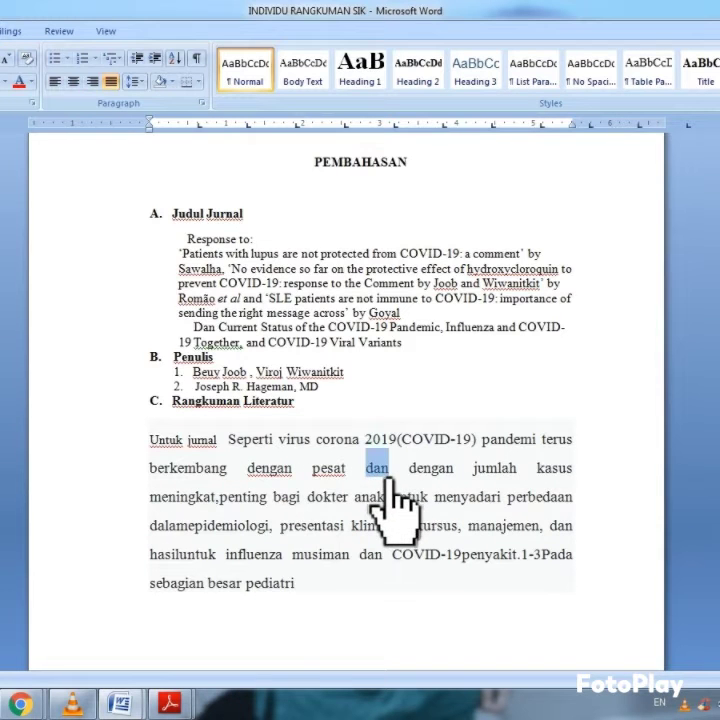
key("BackSpace")
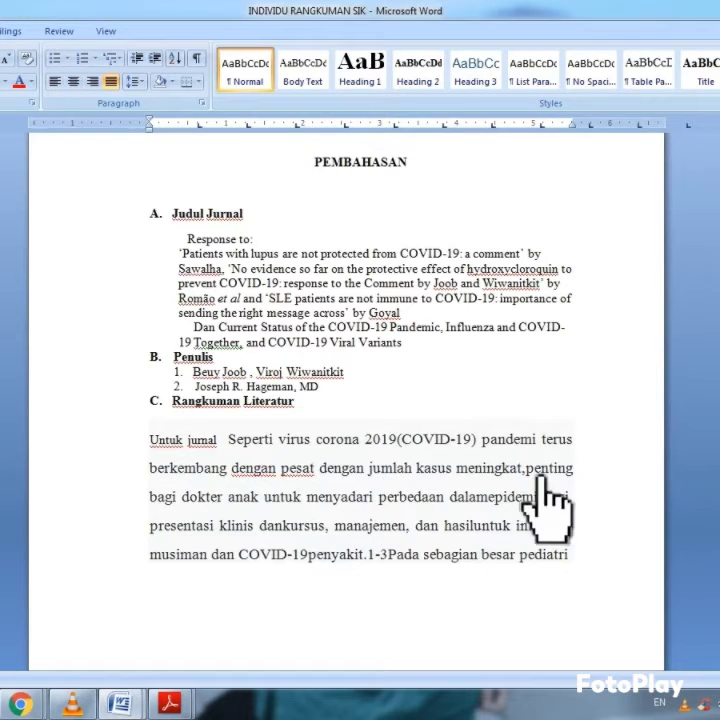
End the summary with a period after "pediatri" and append the source text from "Pasien COVID-19" through "total 7.780 pediatrik"
left_click(390, 558)
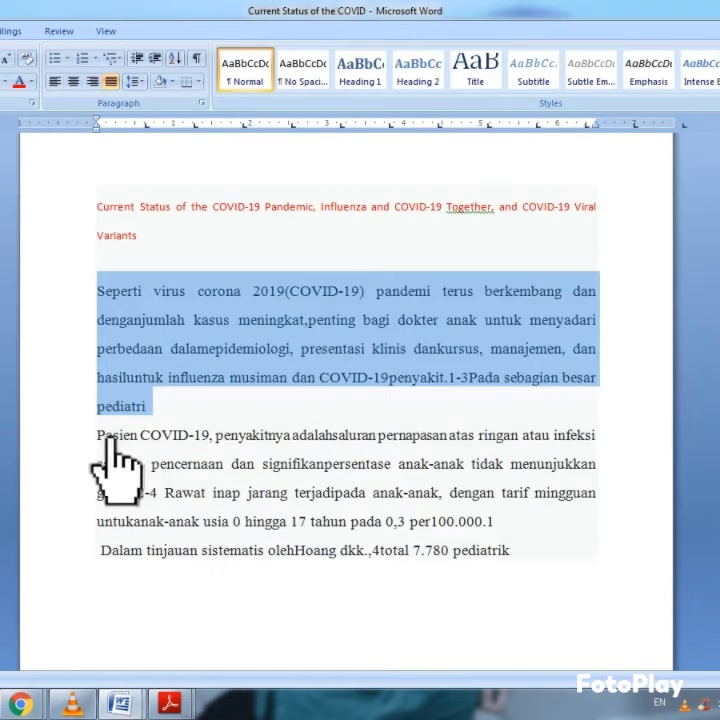
left_click_drag(115, 465, 554, 582)
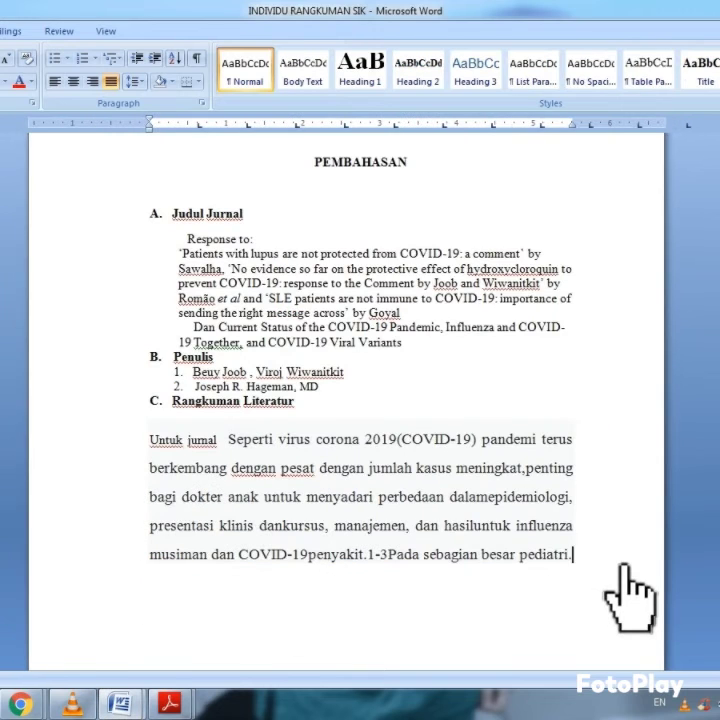
key("ctrl+v")
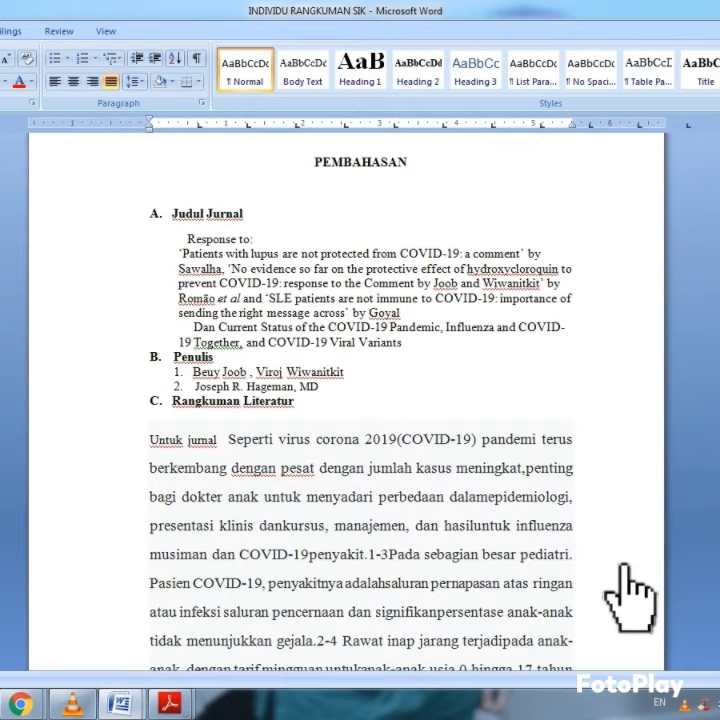
Replace "adalah" with "mengganggu" before "saluran pernapasan atas" in the first summary paragraph
left_click(389, 584)
scroll(418, 590, "down", 2)
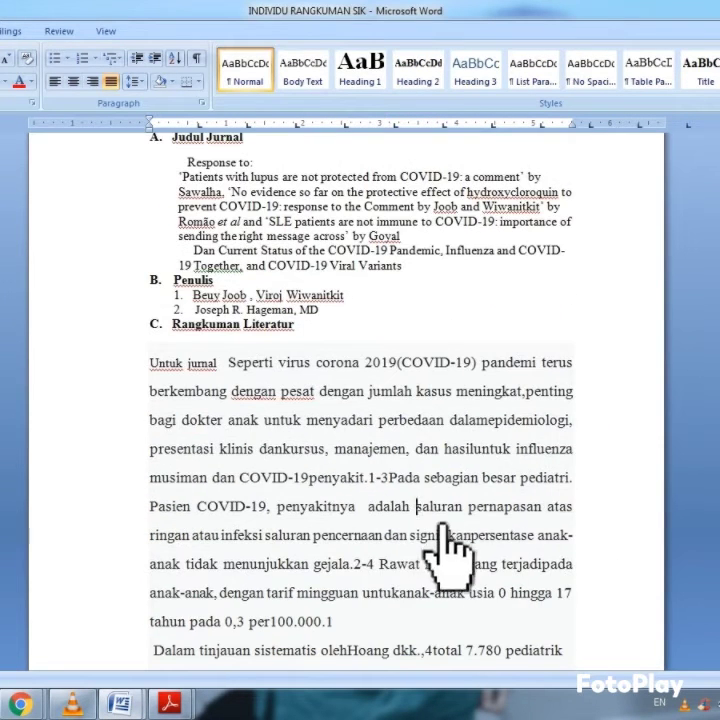
key("BackSpace")
key("BackSpace")
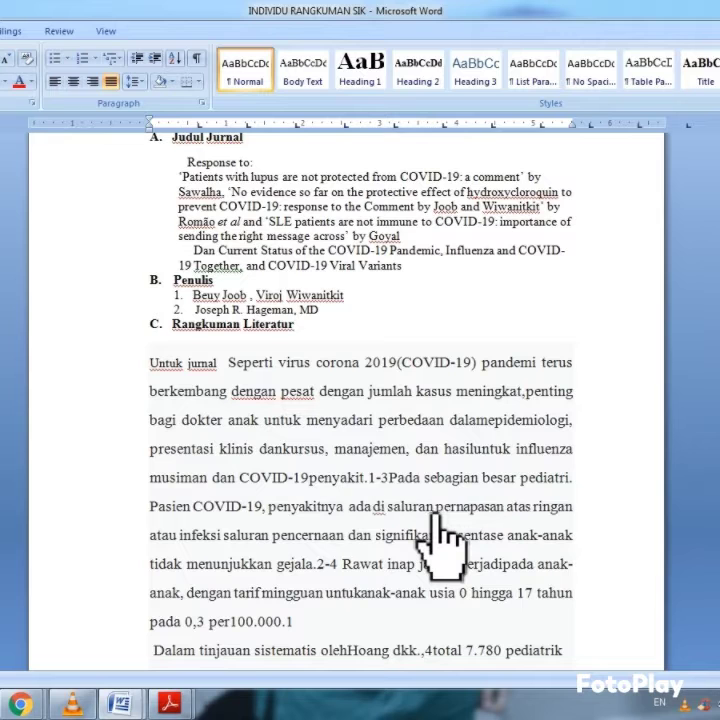
key("BackSpace")
key("BackSpace")
key("BackSpace")
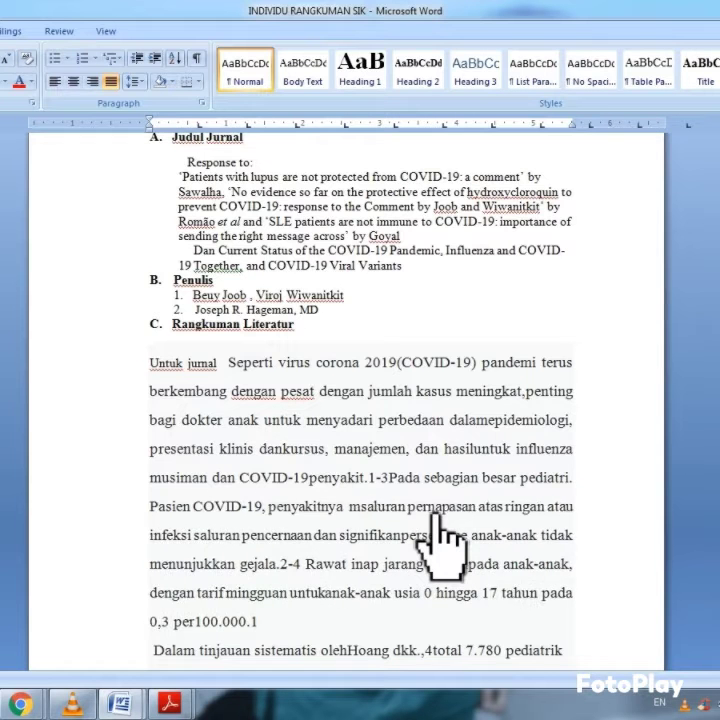
type("mengganggu")
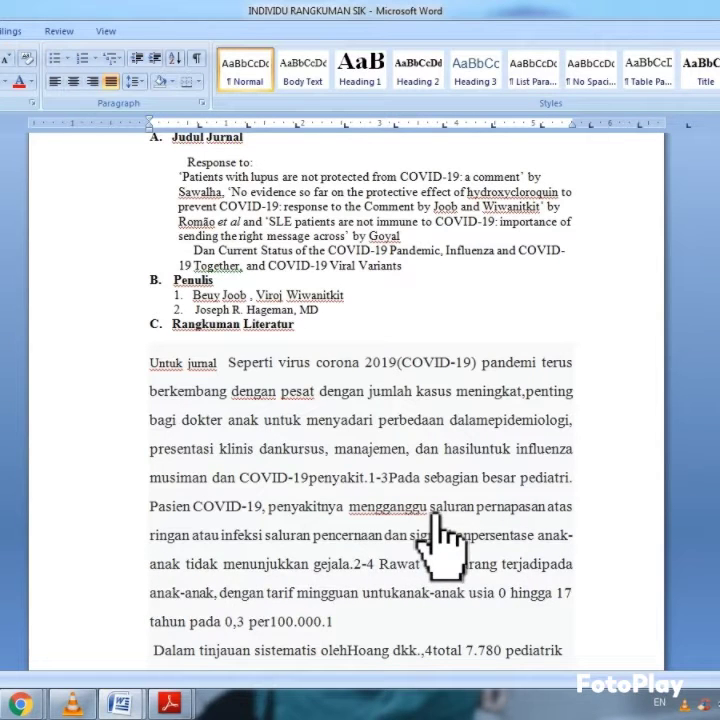
Insert "dengan gejala" before "ringan" and "sedang maupun berat" after it in the first summary paragraph
left_click(205, 535)
left_click(620, 512)
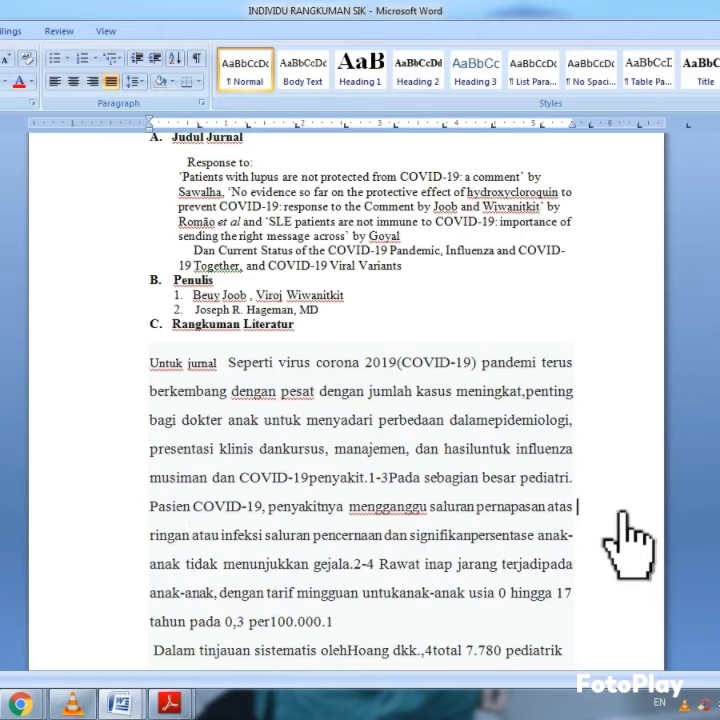
type("dengan gejala ")
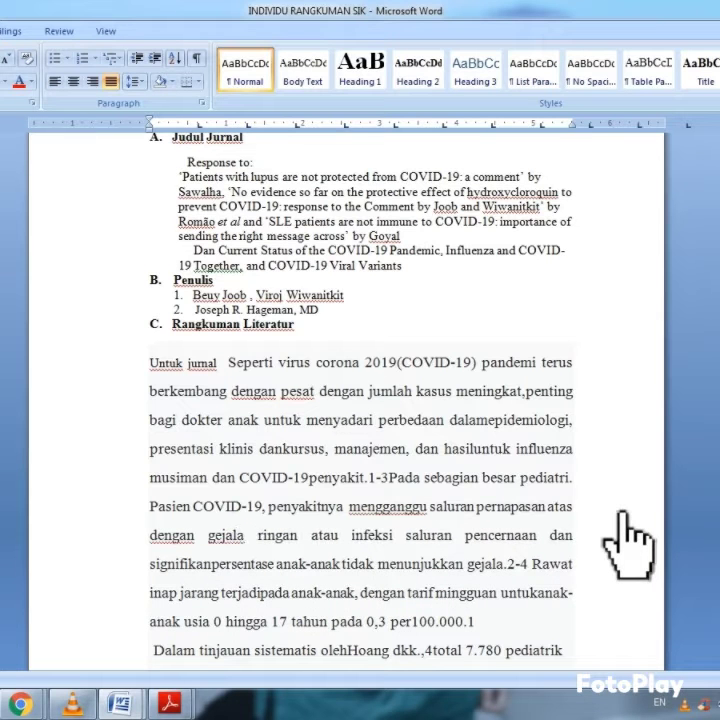
type(" sedang ma")
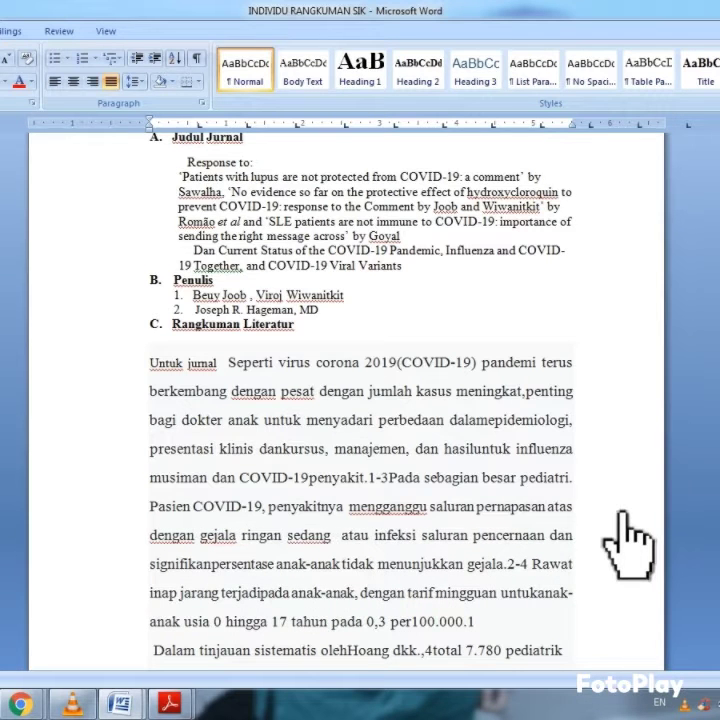
type("upun berat")
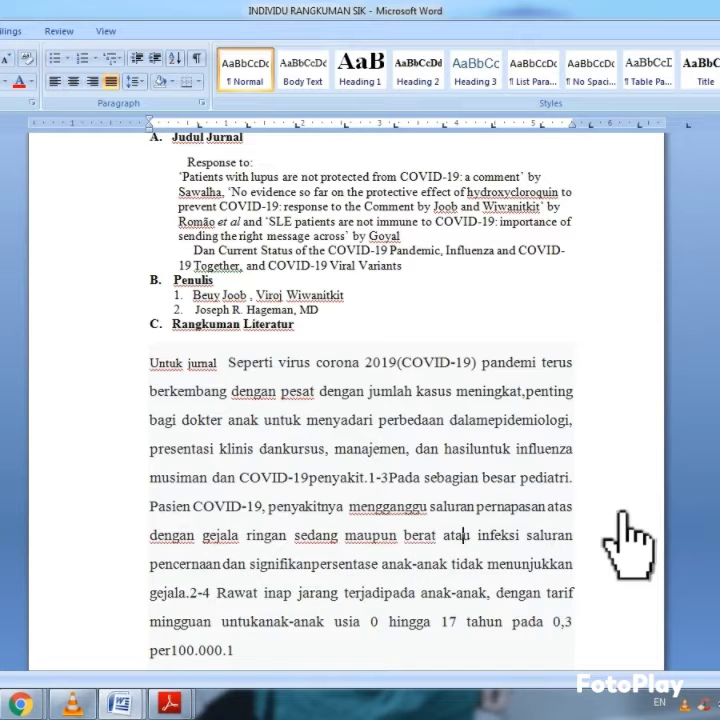
Insert "bias juga menyerang" between "atau" and "infeksi saluran pencernaan" in the first summary paragraph
type("bias juga di ")
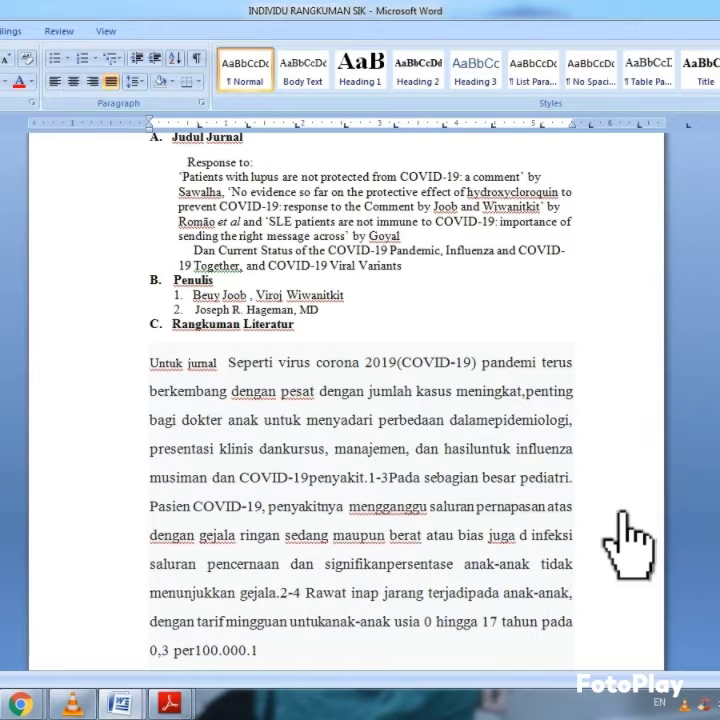
type("sebut")
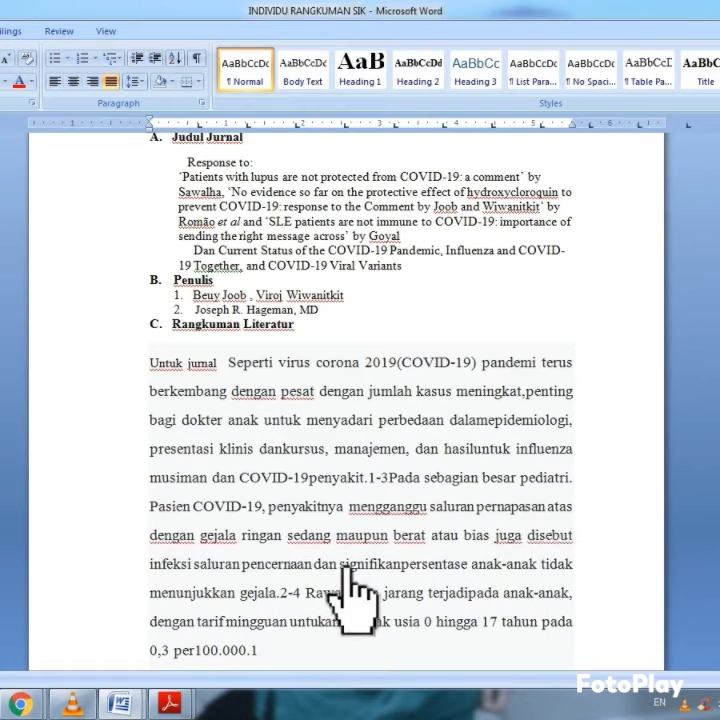
key("BackSpace")
key("BackSpace")
key("BackSpace")
key("BackSpace")
key("BackSpace")
key("BackSpace")
key("BackSpace")
type("menyern")
key("BackSpace")
type("ang")
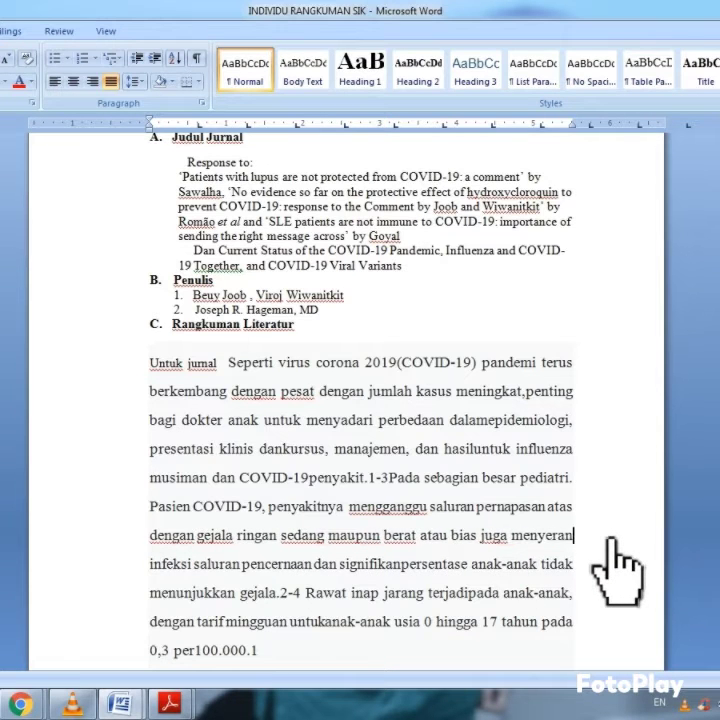
Separate "signifikan persentase", remove the trailing 1 after "per100.000." and join the "Dalam tinjauan sistematis" line to that paragraph
scroll(450, 620, "down", 1)
left_click_drag(163, 608, 554, 637)
left_click(554, 637)
left_click(163, 601)
key("BackSpace")
key("BackSpace")
left_click(322, 609)
Add a second "Untuk jurnal" line and paste the "Kami setuju" to "contoh data baru" passage from the Current Status of the COVID document after it
mouse_move(142, 707)
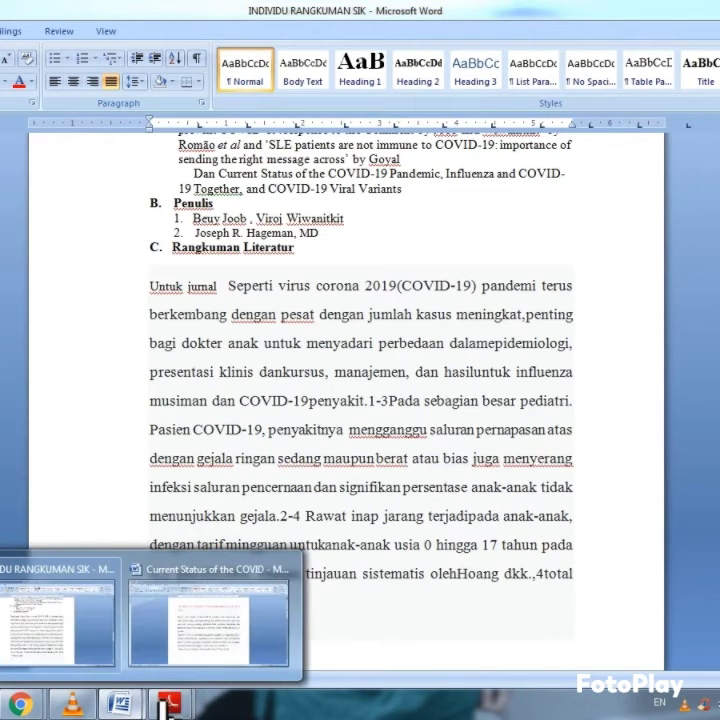
left_click(217, 620)
scroll(289, 482, "down", 10)
left_click_drag(117, 443, 241, 550)
left_click(141, 702)
left_click(104, 634)
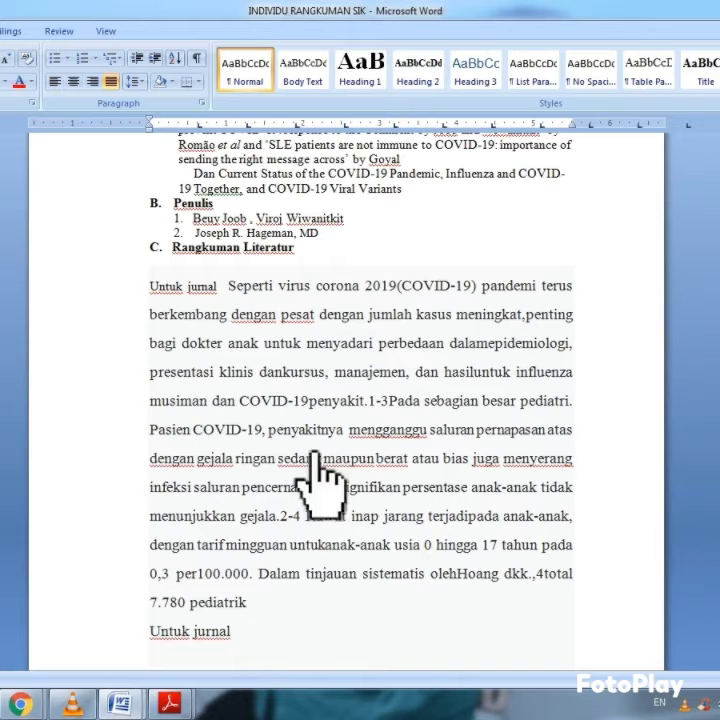
left_click(289, 635)
key("ctrl+v")
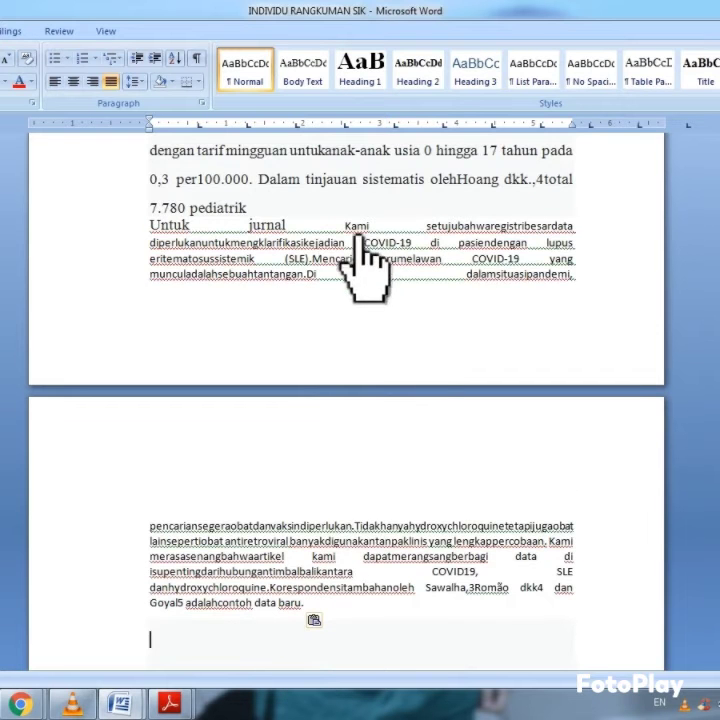
Change the pasted "Kami setuju" passage to the summary's serif font and indent its paragraph about 0.4 inch
left_click_drag(345, 225, 374, 643)
left_click(0, 58)
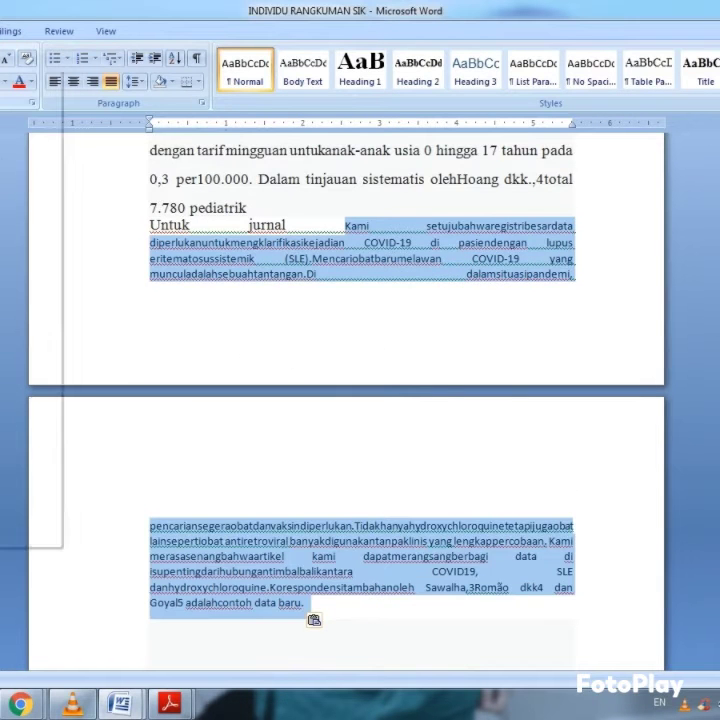
left_click(2, 168)
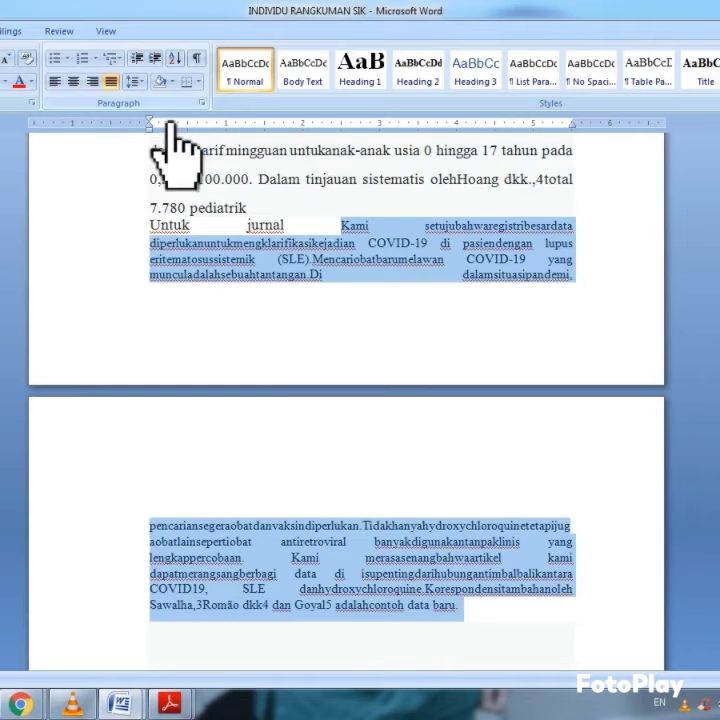
left_click_drag(149, 129, 179, 129)
Indent the whole first summary paragraph, from "Untuk jurnal Seperti virus corona" to "7.780 pediatrik", by about 0.4 inch
scroll(243, 172, "up", 6)
scroll(235, 176, "up", 5)
left_click_drag(150, 310, 248, 630)
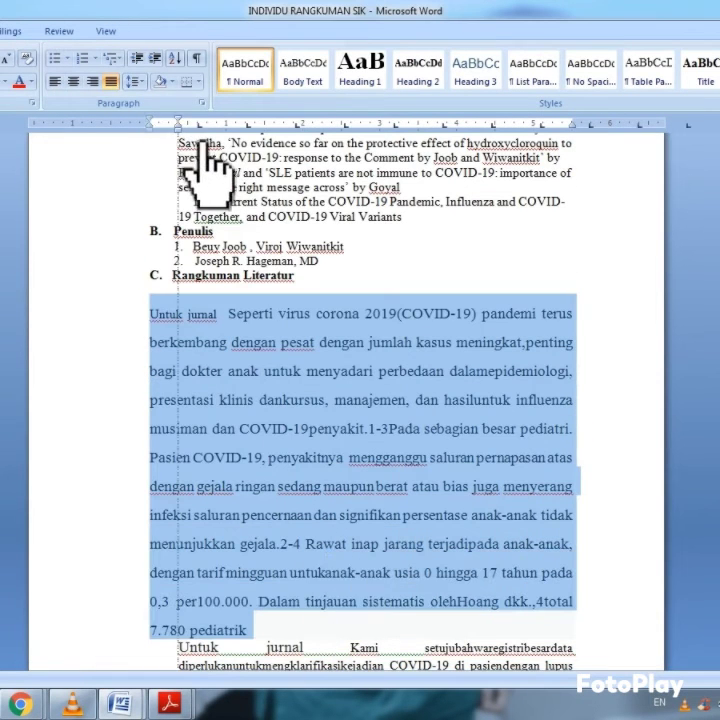
scroll(297, 257, "down", 4)
left_click(241, 399)
scroll(185, 343, "up", 5)
mouse_move(185, 348)
left_mouse_down()
mouse_move(290, 630)
mouse_move(260, 668)
left_mouse_up()
left_click_drag(150, 125, 186, 128)
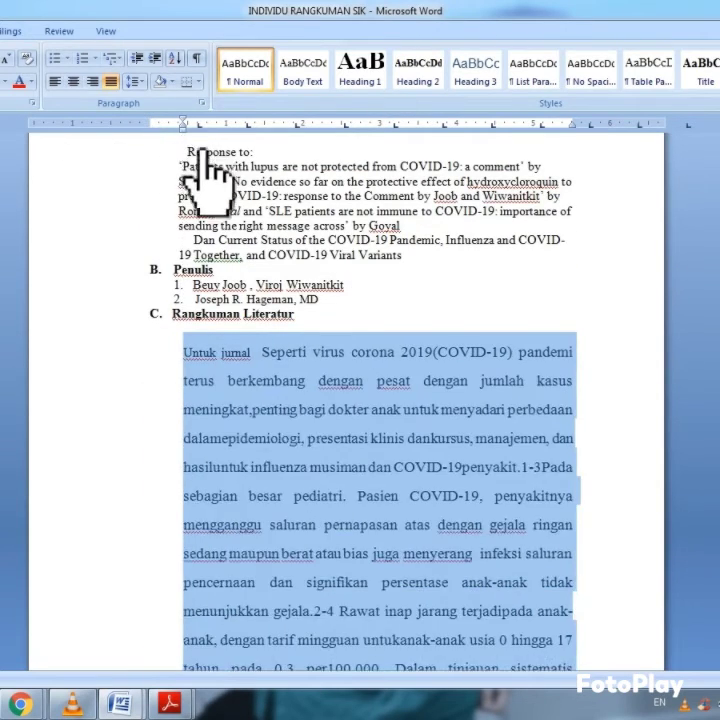
Separate the run-together words at the start of the second summary into "setuju bahwa registry besar data diperlukan untuk"
scroll(209, 420, "down", 4)
left_click(200, 410)
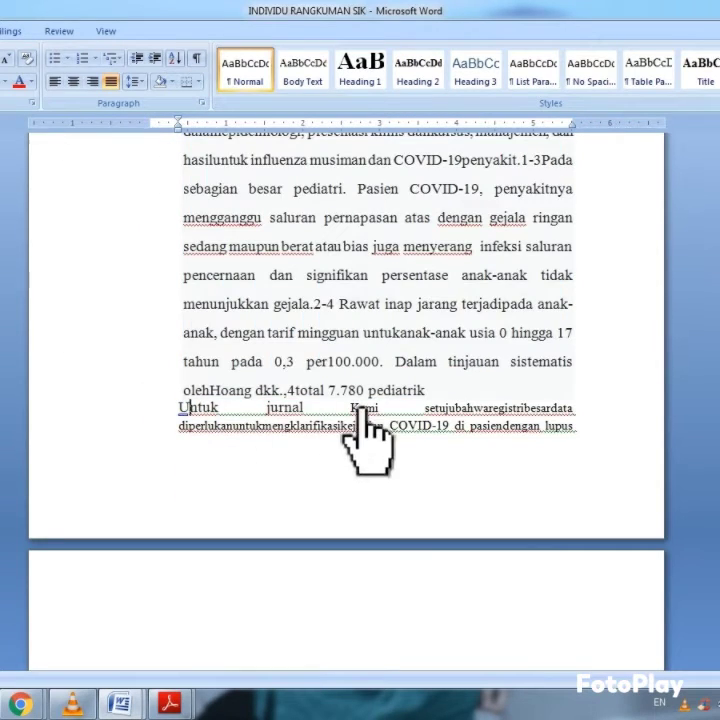
left_click(457, 410)
left_click(488, 410)
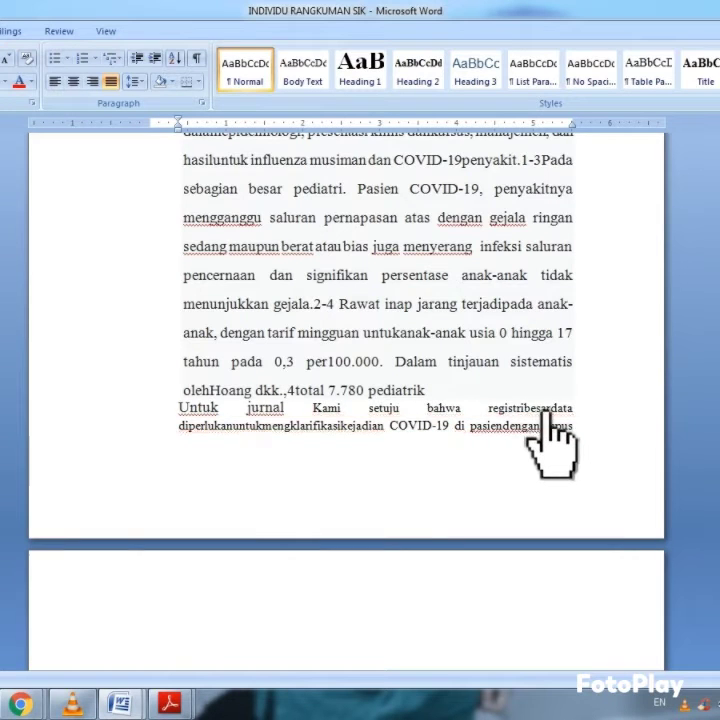
left_click(528, 411)
left_click(552, 410)
left_click(236, 427)
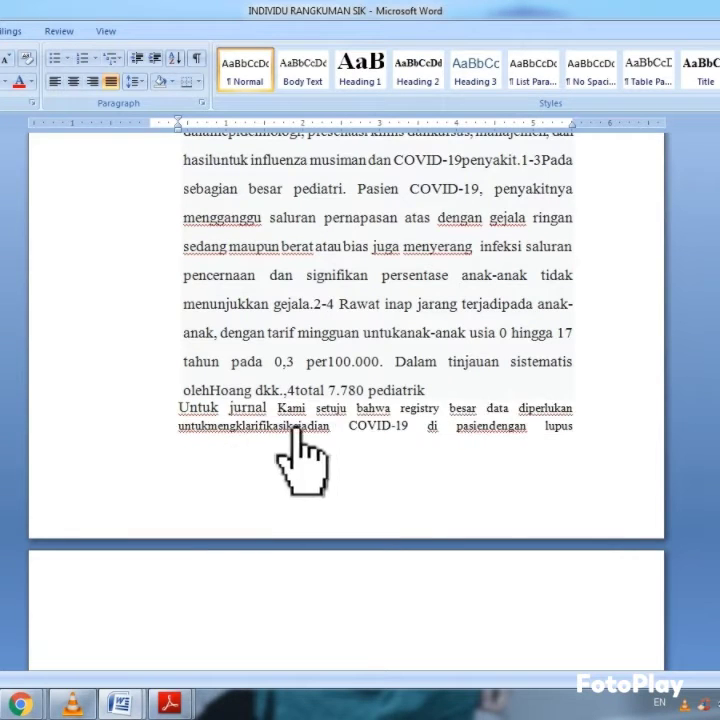
Separate the run-together words around COVID-19 into "mengklarifikasi kejadian" and "pasien dengan" in the second summary
left_click(241, 428)
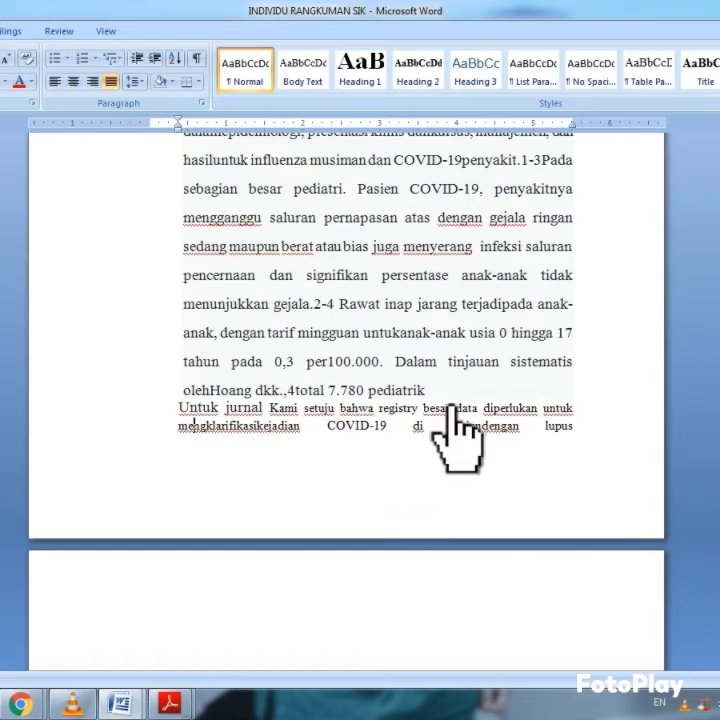
key("BackSpace")
key("Right")
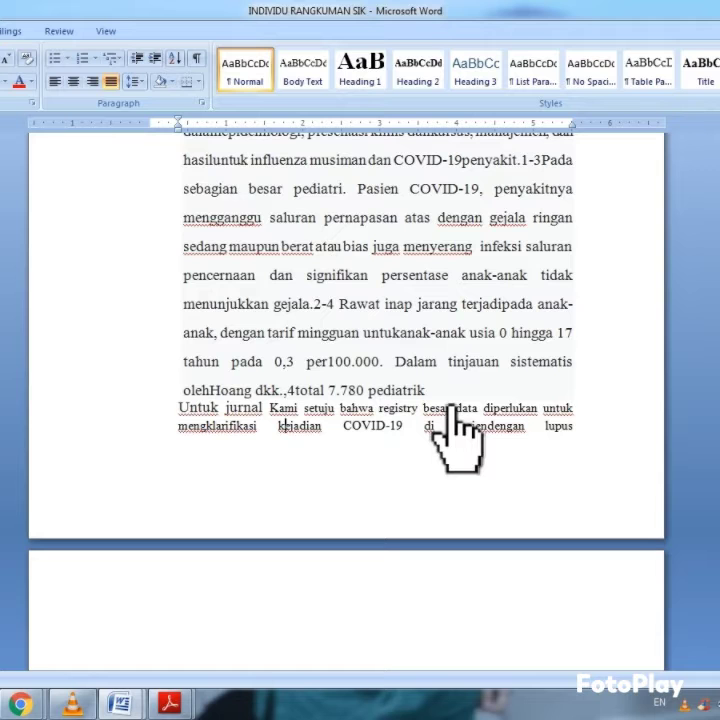
left_click(503, 428)
scroll(560, 425, "down", 3)
key("BackSpace")
key("Left")
Split "Mencariobatbarumelawan" into "Mencari obat baru melawan" in the second summary
scroll(461, 450, "down", 4)
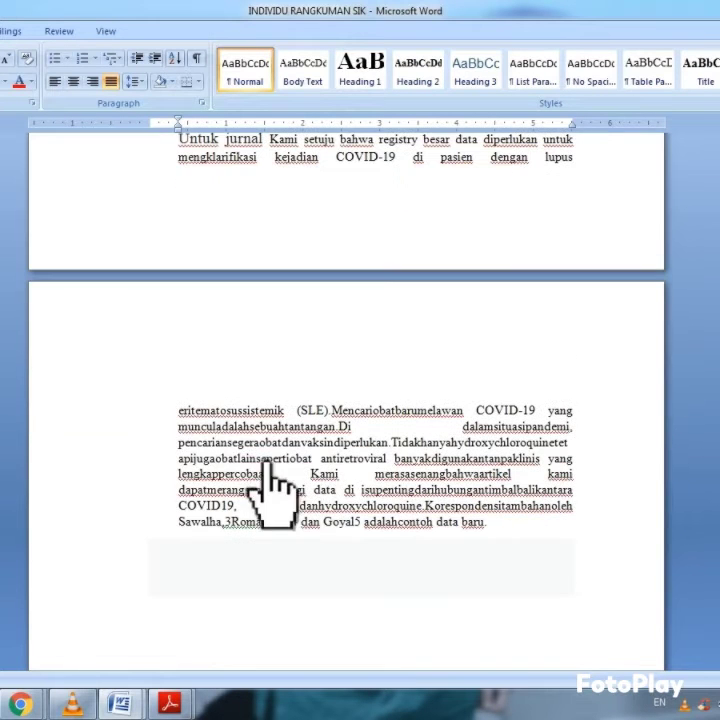
left_click(209, 415)
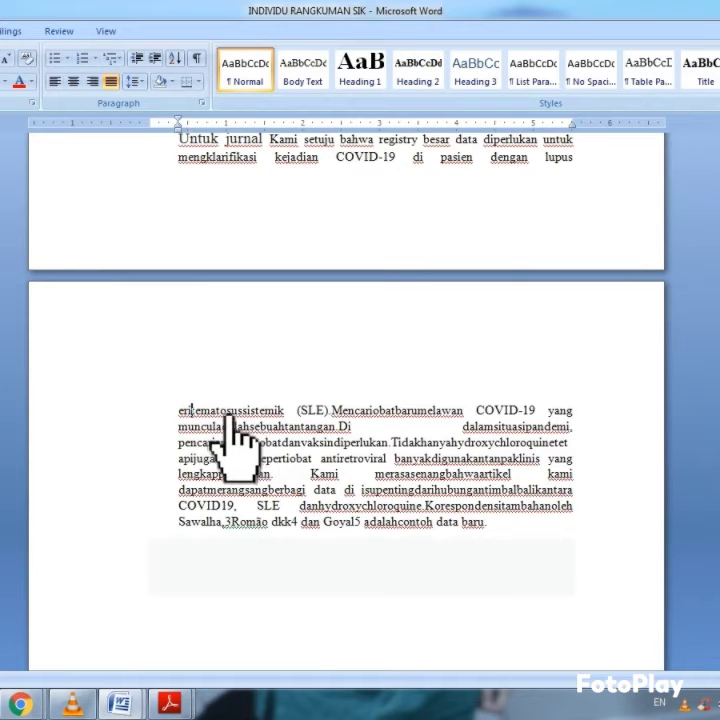
left_click(379, 412)
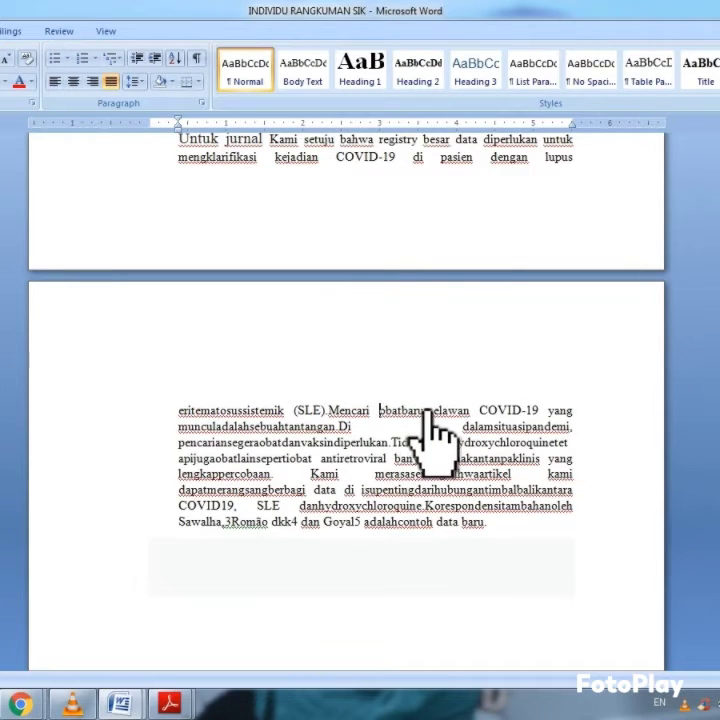
left_click(400, 411)
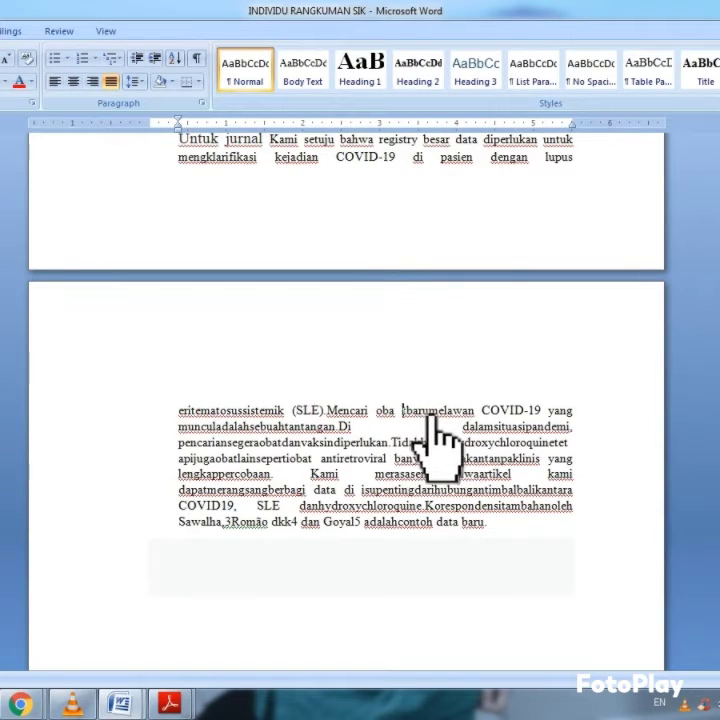
key("BackSpace")
key("Right")
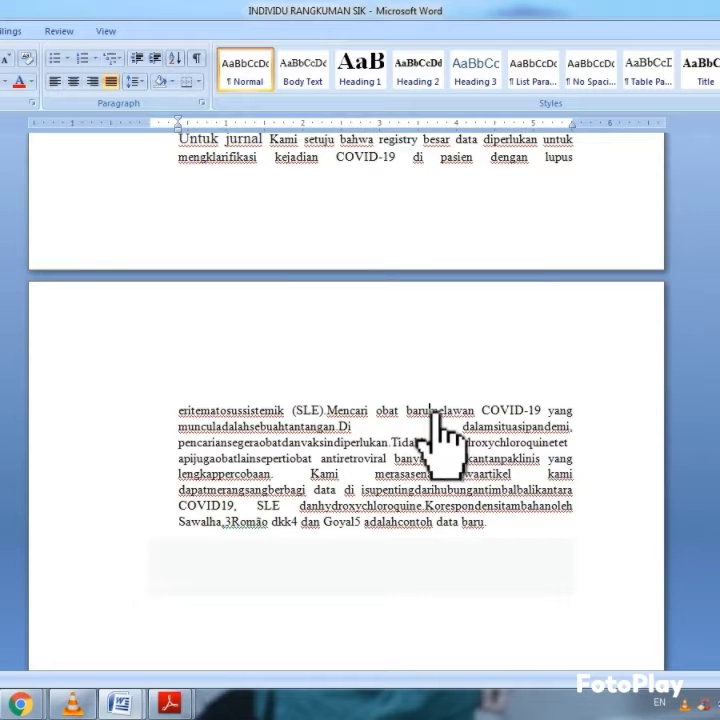
Space out the next run-together words as "muncul adalah sebuah tantangan" and "dalam situas ipandemi"
left_click(214, 427)
left_click(314, 428)
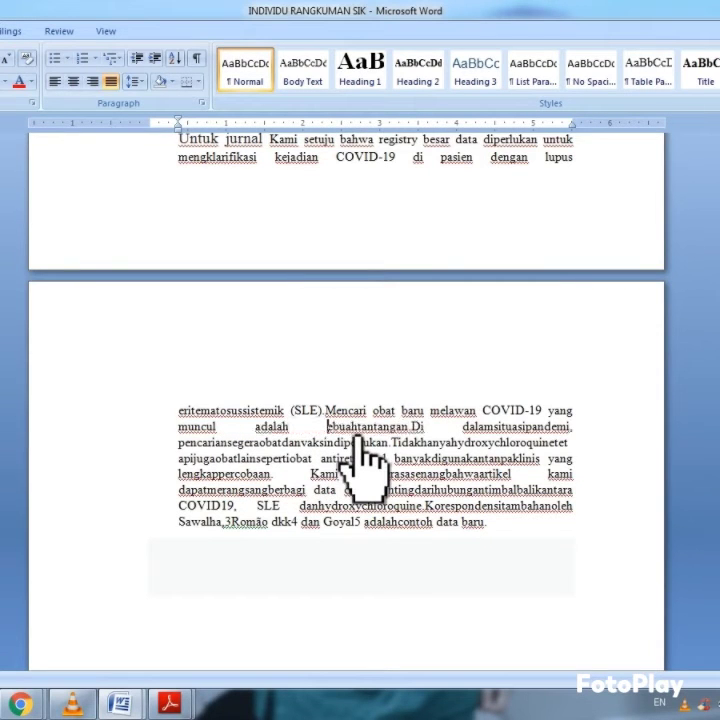
left_click(372, 428)
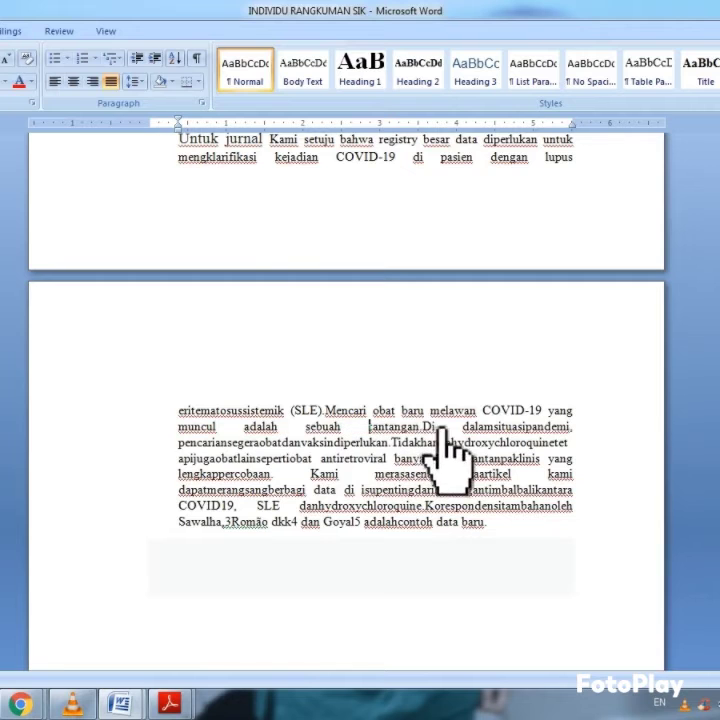
left_click(497, 428)
left_click(526, 428)
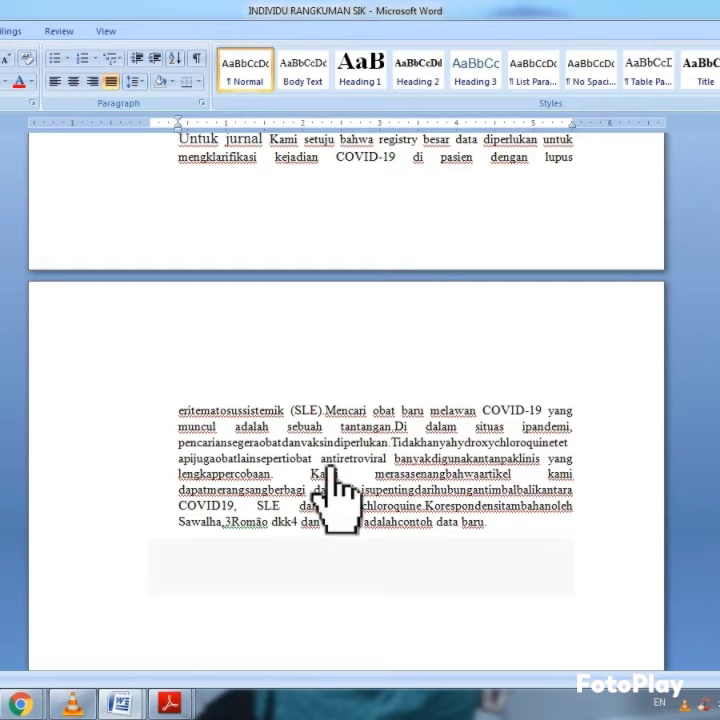
Space out the following run-together text as "pencarian segera obat dan vaksin diperlukan.Tidak hanya"
left_click(234, 442)
key("BackSpace")
key("BackSpace")
type("s")
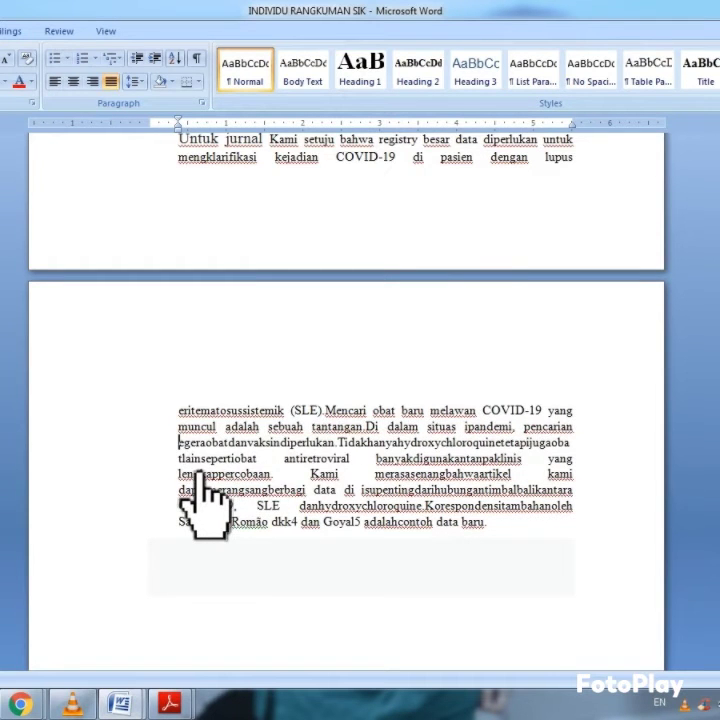
left_click(221, 444)
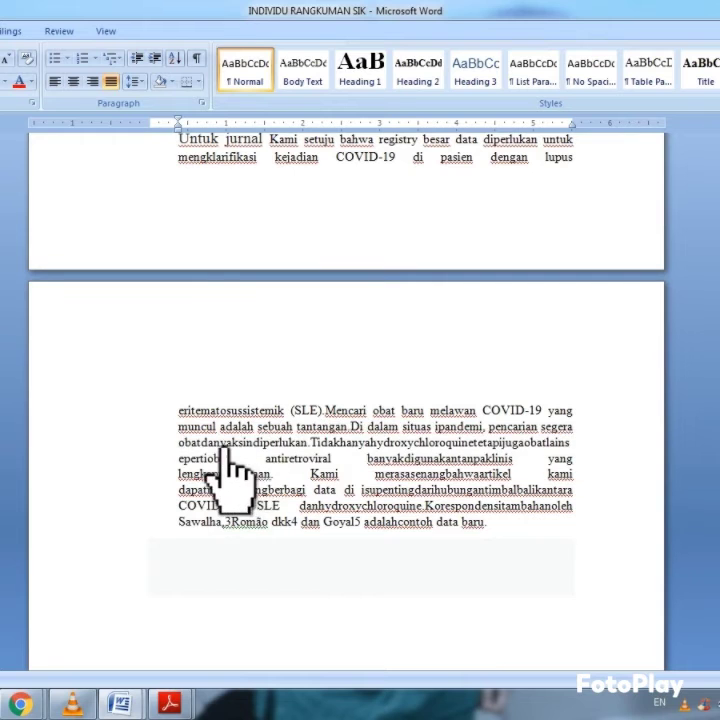
left_click(201, 442)
left_click(200, 458)
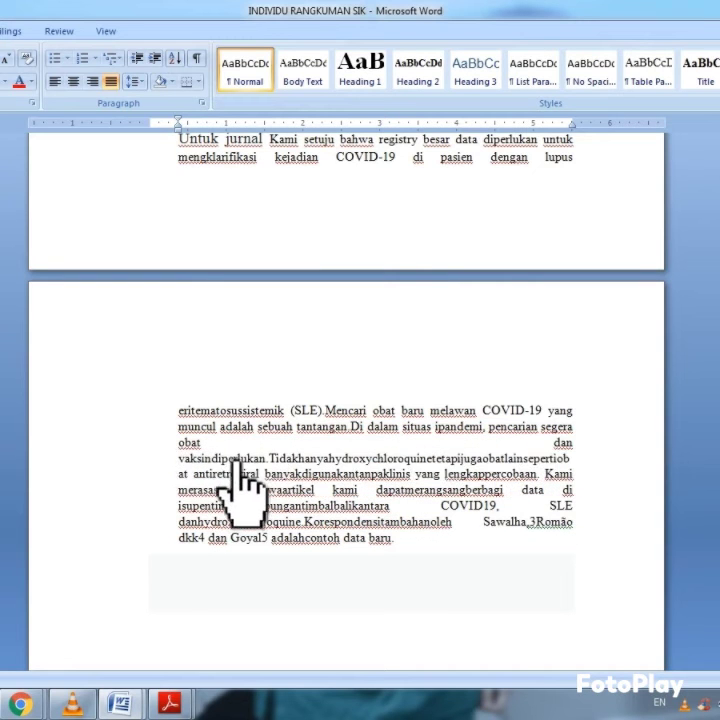
left_click(213, 459)
left_click(266, 459)
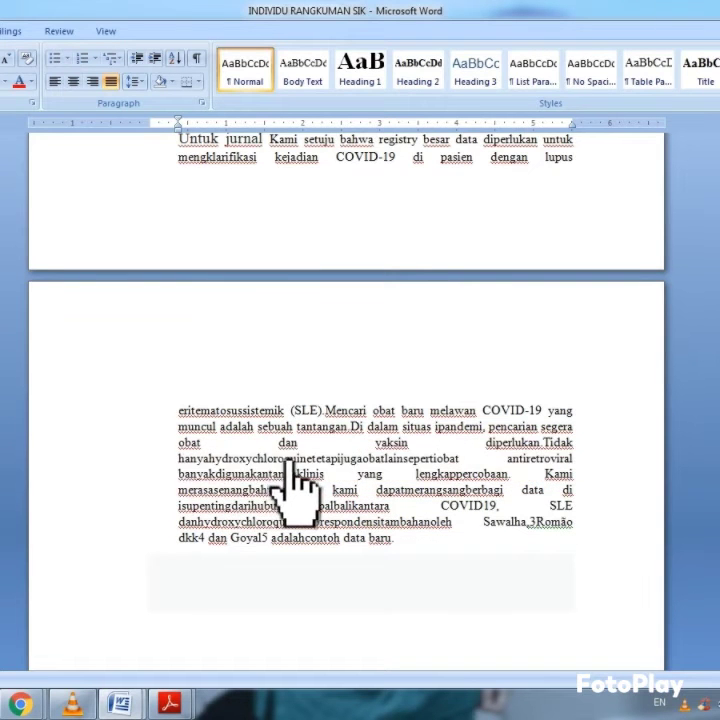
Space out the run-together words as "hanya hydroxychloroquine tetapi juga obat" in the second summary
left_click(205, 458)
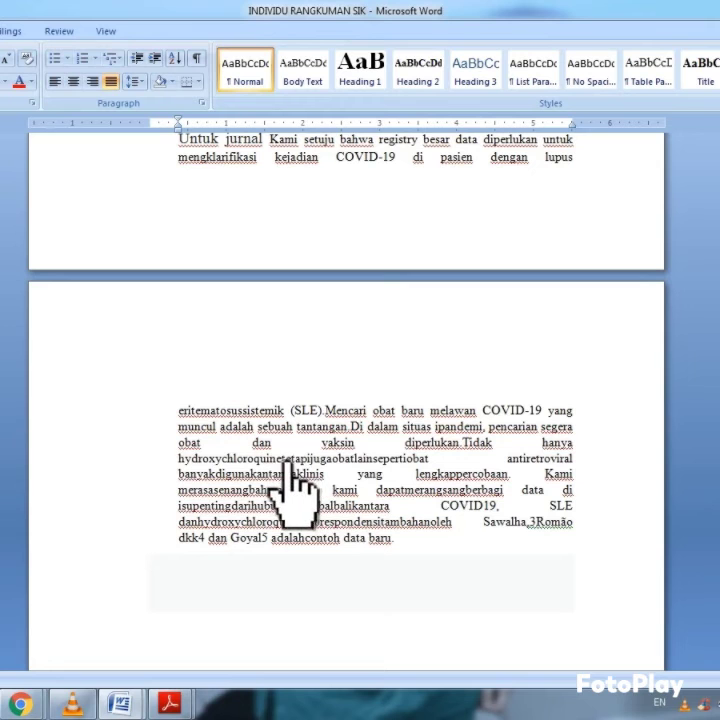
left_click(272, 458)
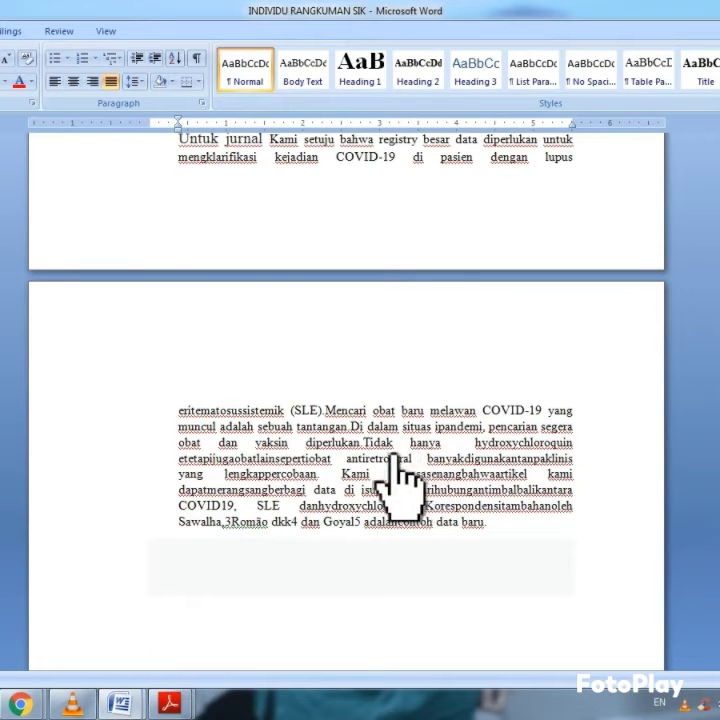
key("BackSpace")
left_click(283, 458)
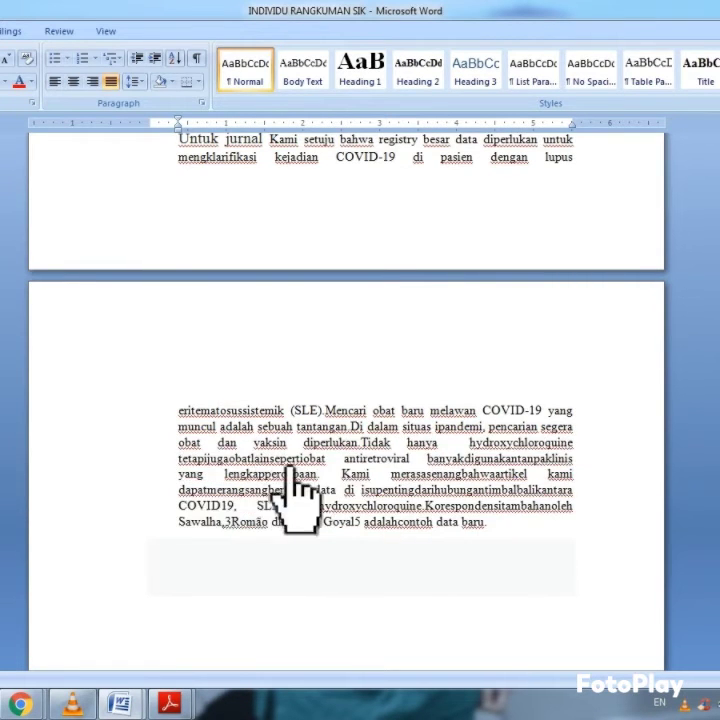
left_click(205, 458)
left_click(203, 458)
left_click(205, 458)
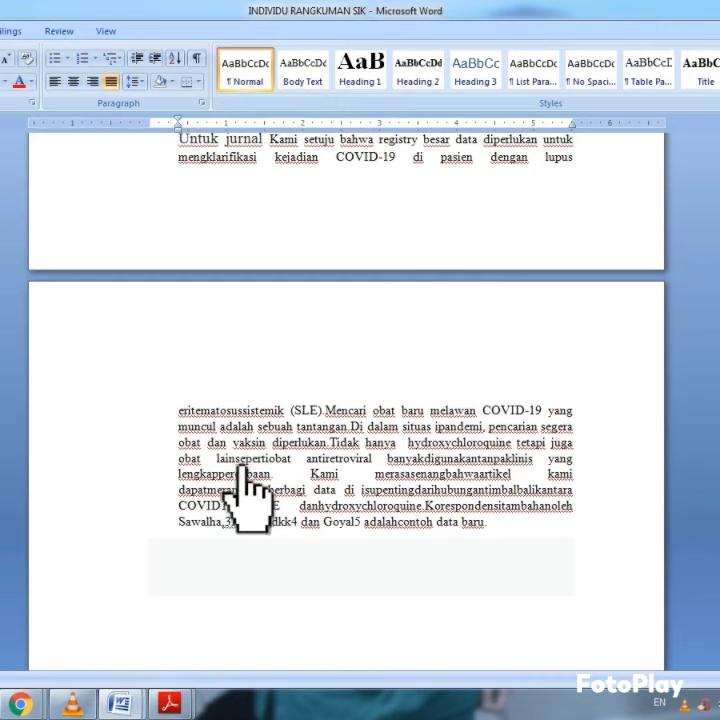
Separate the following words into "lain seperti obat anti retroviral" and split "lengkappercobaan" into "lengkap percobaan"
left_click(239, 459)
left_click(274, 459)
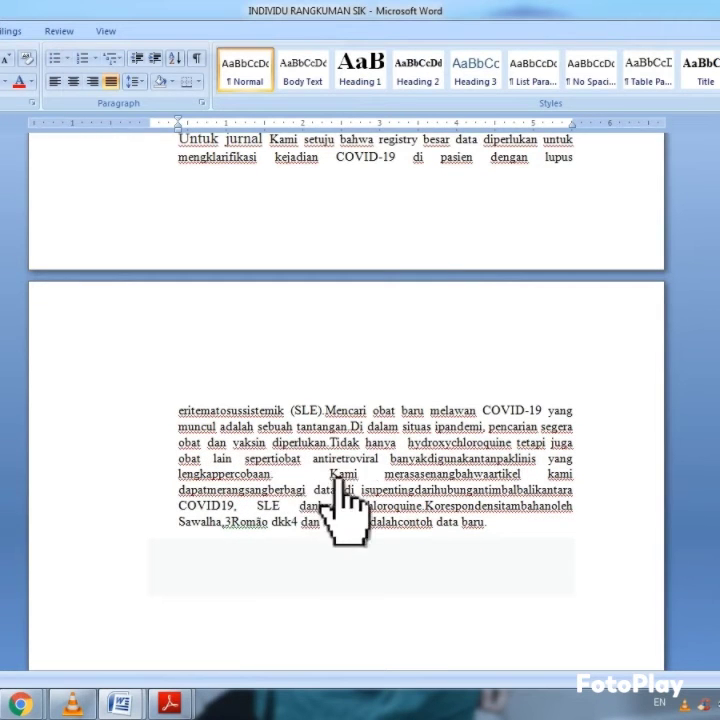
left_click(220, 474)
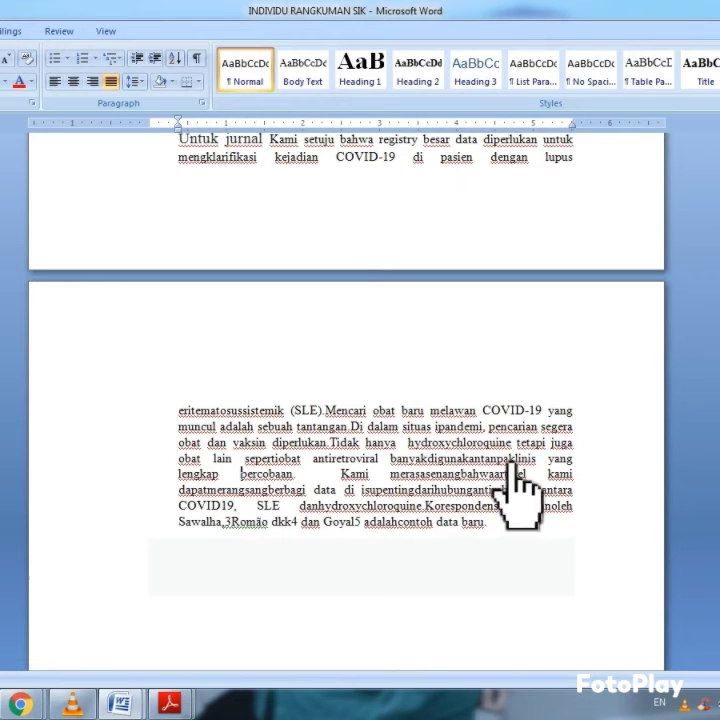
left_click(284, 459)
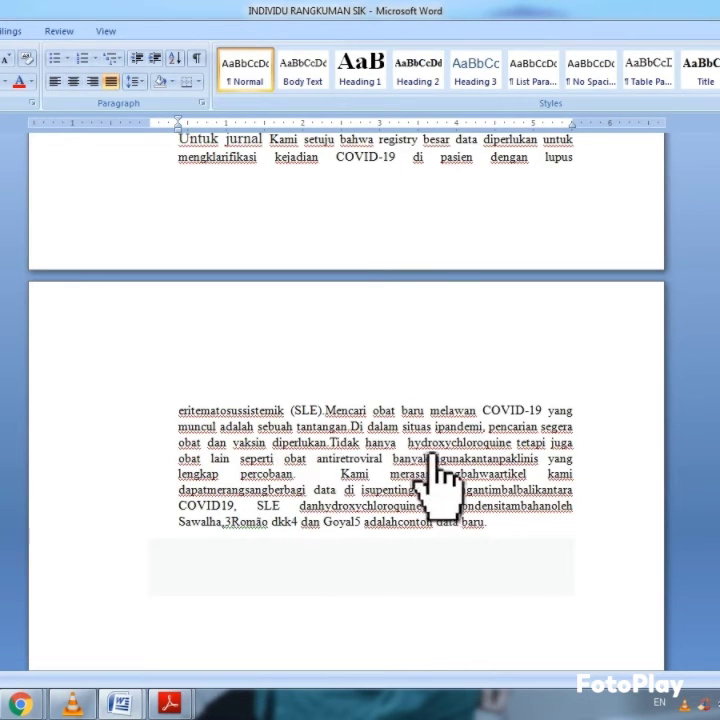
left_click(336, 458)
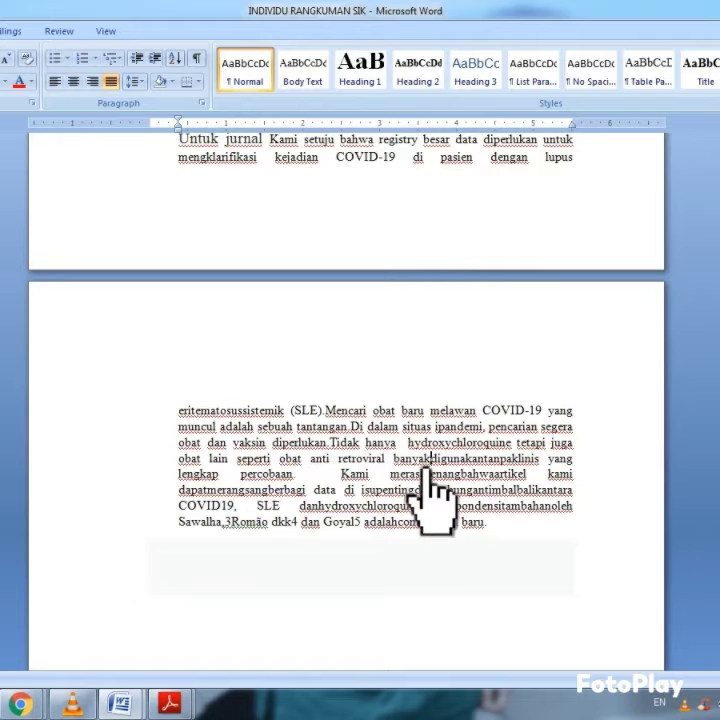
Space out the run-together text as "banyak digunakan tanpa klinis" and "merasa senang"
key("Right")
key("Right")
key("Right")
key("Right")
key("Right")
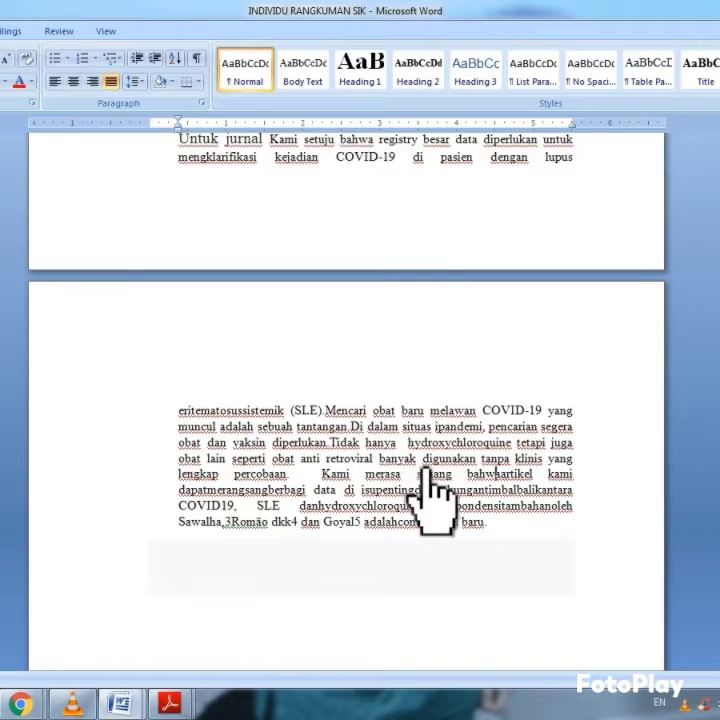
Separate the next run-together words into "bahwa artikel kami dapat merangsang berbagi" and "isu penting dari"
key("Right")
key("Right")
key("Right")
key("Right")
key("Right")
key("Right")
key("Right")
key("Right")
key("Right")
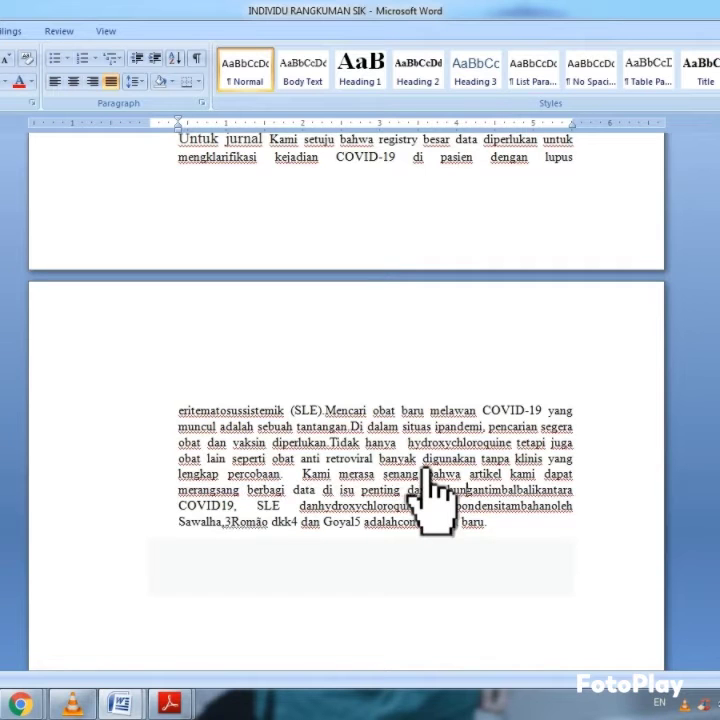
Space out the words before COVID19 as "hubungan timbale balik antara"
key("Right")
key("Right")
key("Right")
key("Right")
key("Right")
key("Right")
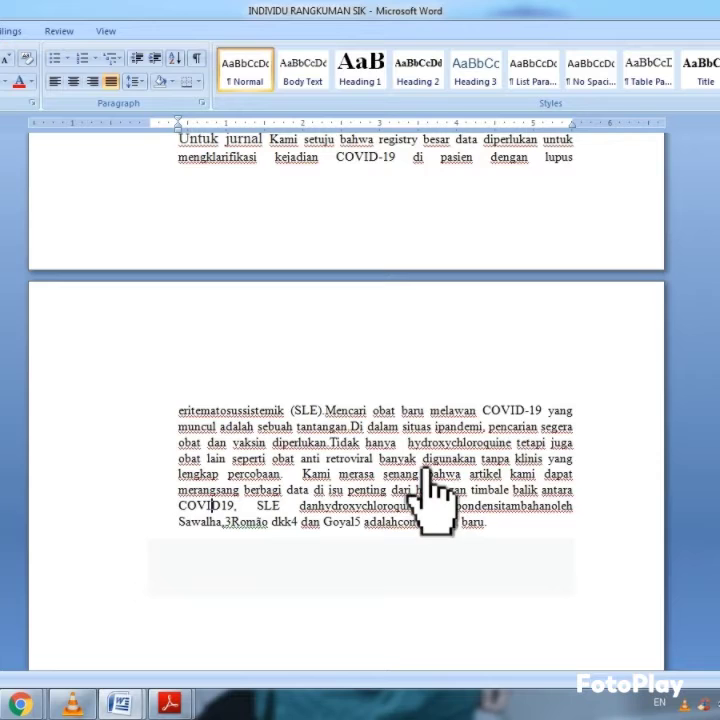
End the second summary with "Sangat perlu menurut kita untuk mencari obat baru untuk melawan covid ini yang sangat berbahaya dalam mengancam pasien lupus dan pasien autoimun lainnya."
left_click(549, 526)
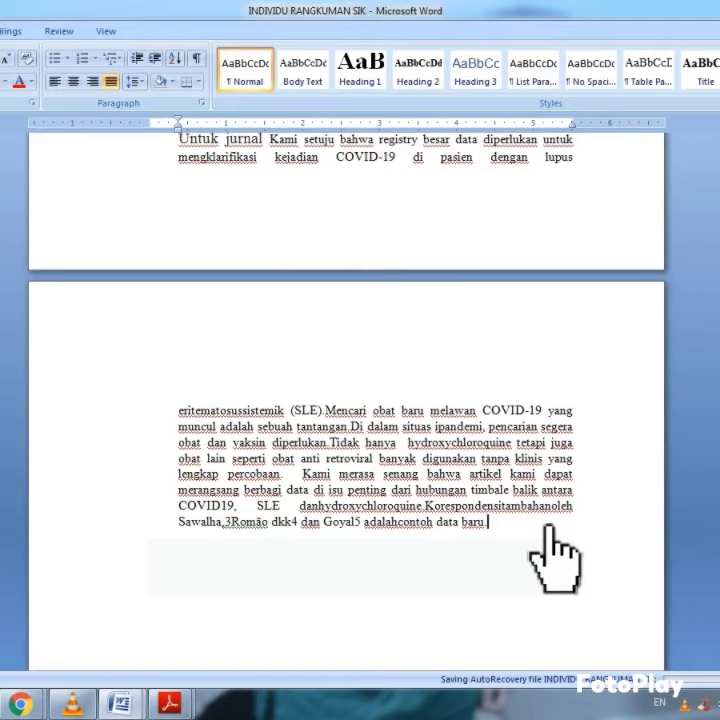
type("Sangat")
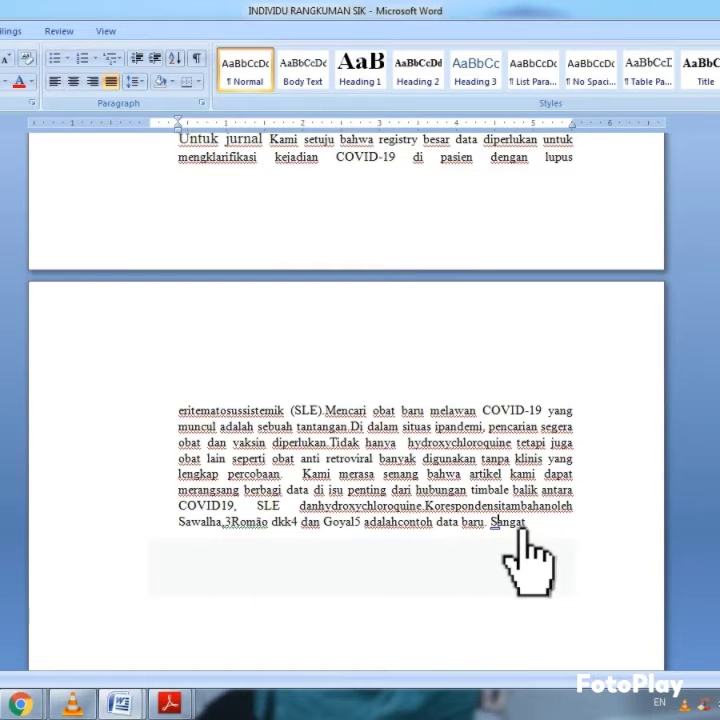
type(" perlu menurut kita untuk mencari obat baru untuk melawan covid ini ya s")
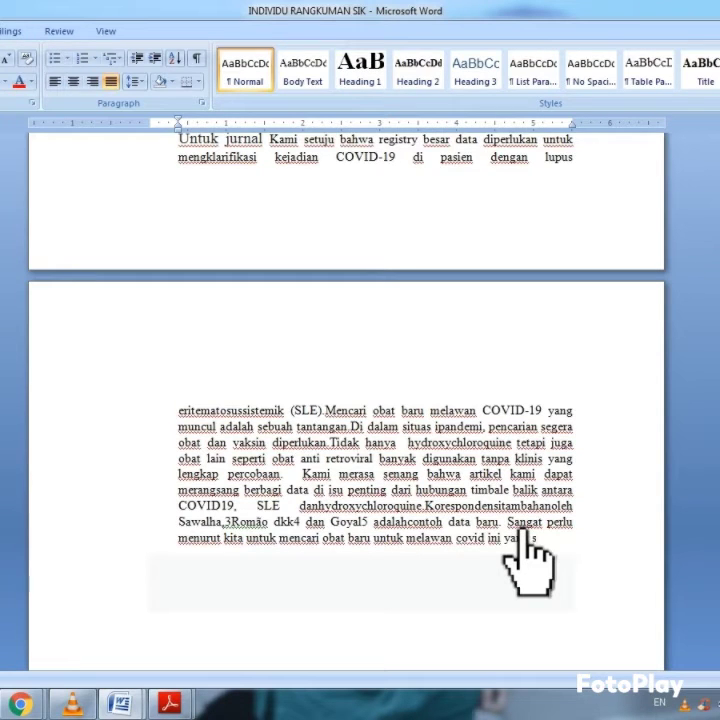
type("bebr")
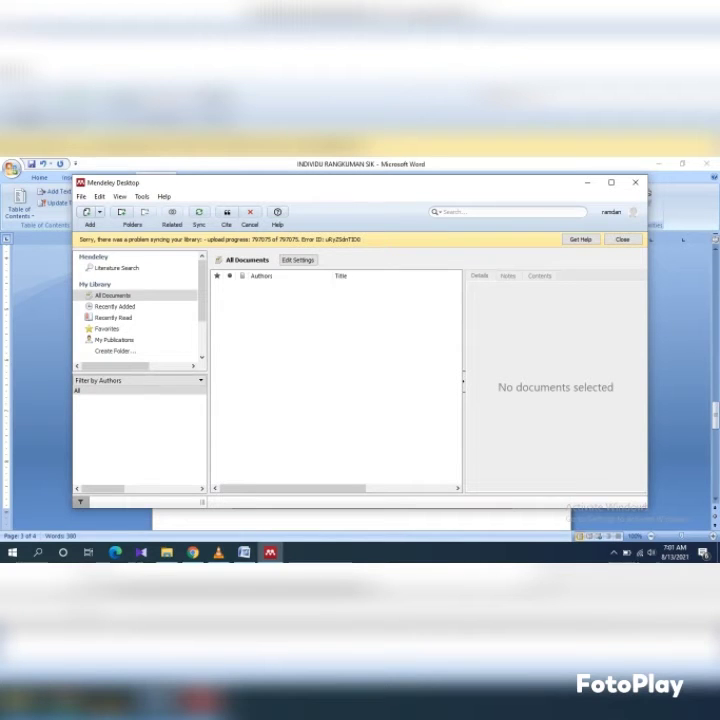
Import the PDF Current_Status_of_the_COVID-19 from Downloads into the Mendeley Desktop library and select its entry
left_click(100, 212)
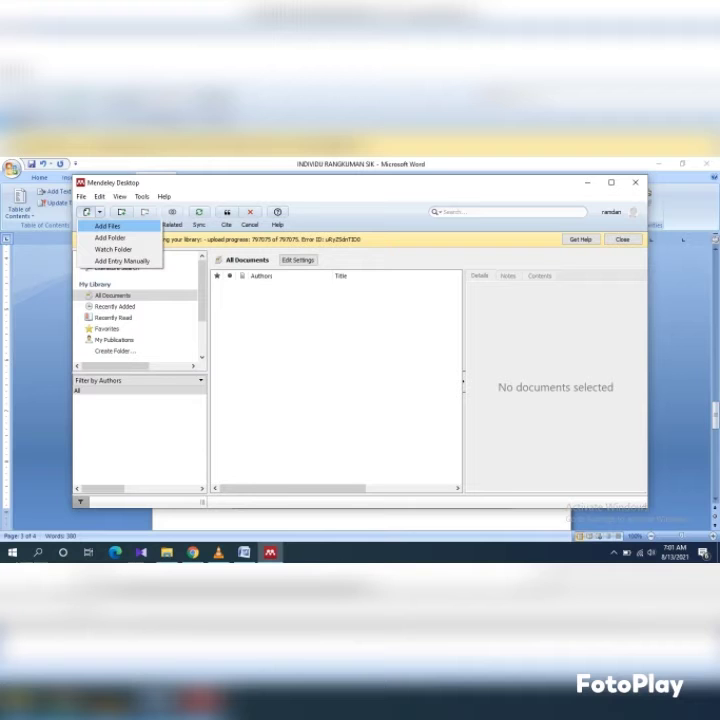
left_click(108, 226)
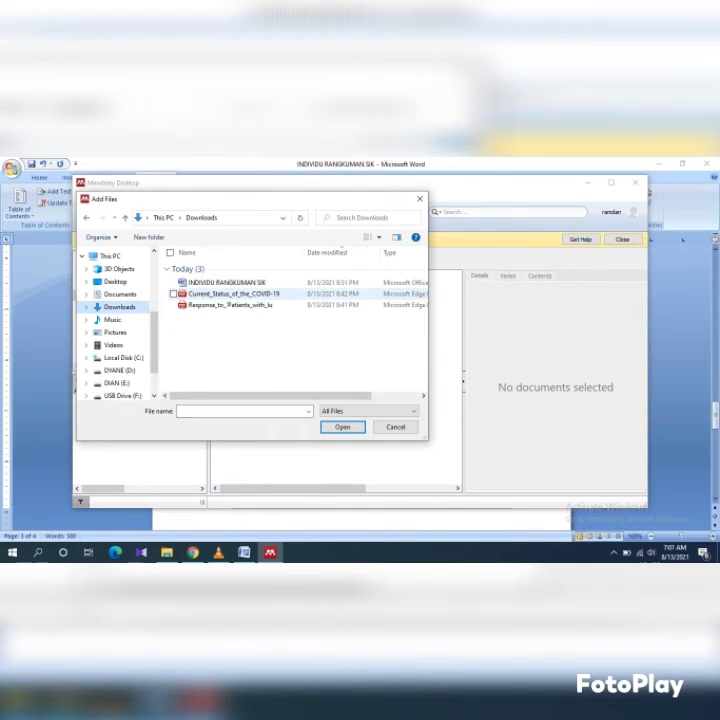
left_click(240, 294)
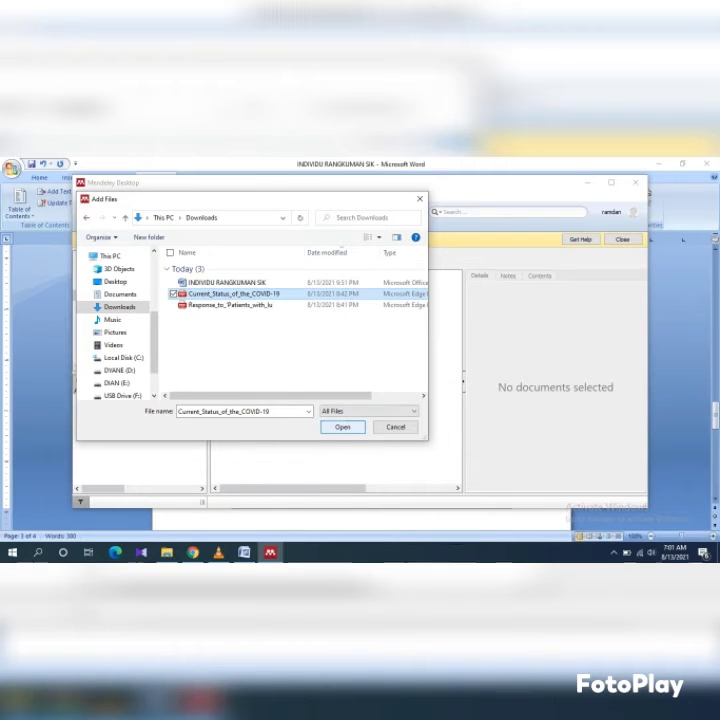
left_click(343, 427)
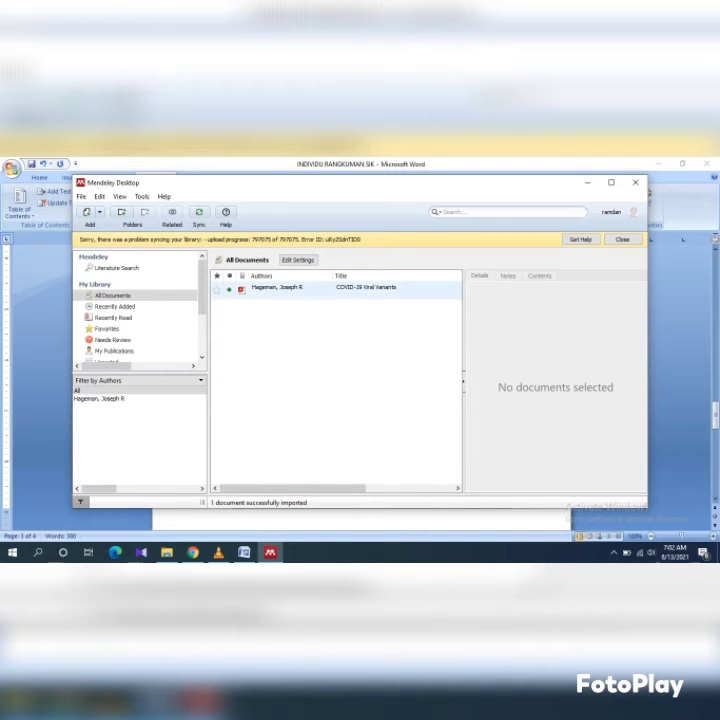
left_click(280, 288)
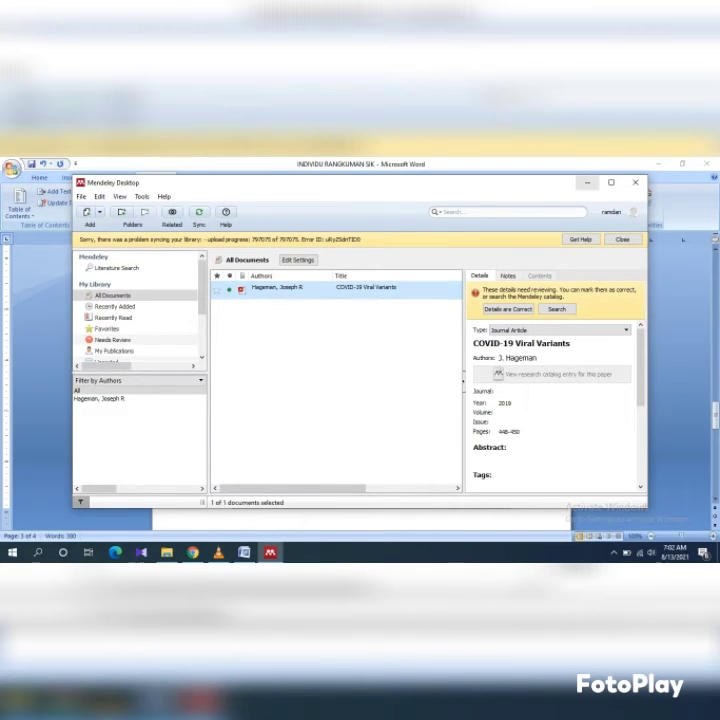
Switch back to Word and insert a Mendeley citation of the COVID-19 Trends Among School-Aged Children article after "per100.000." in the first summary
key("alt+Tab")
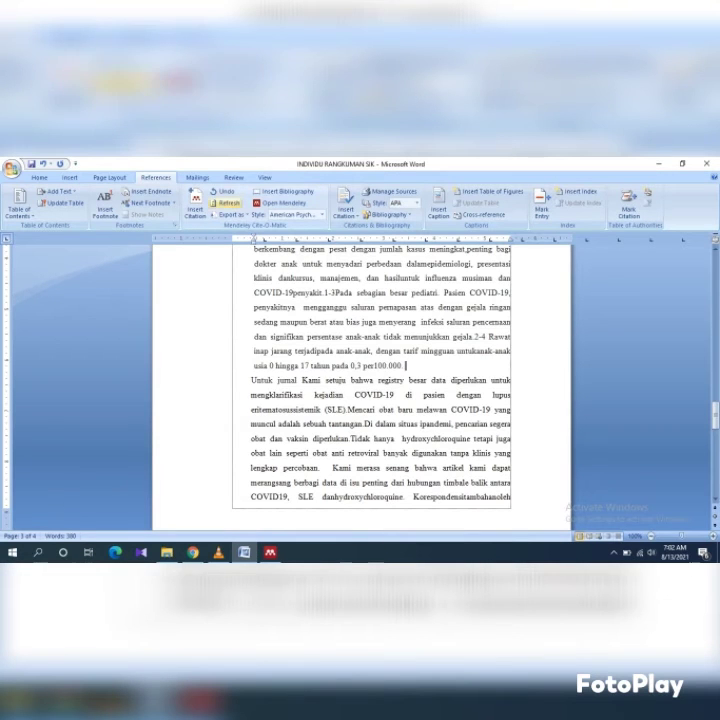
left_click(195, 203)
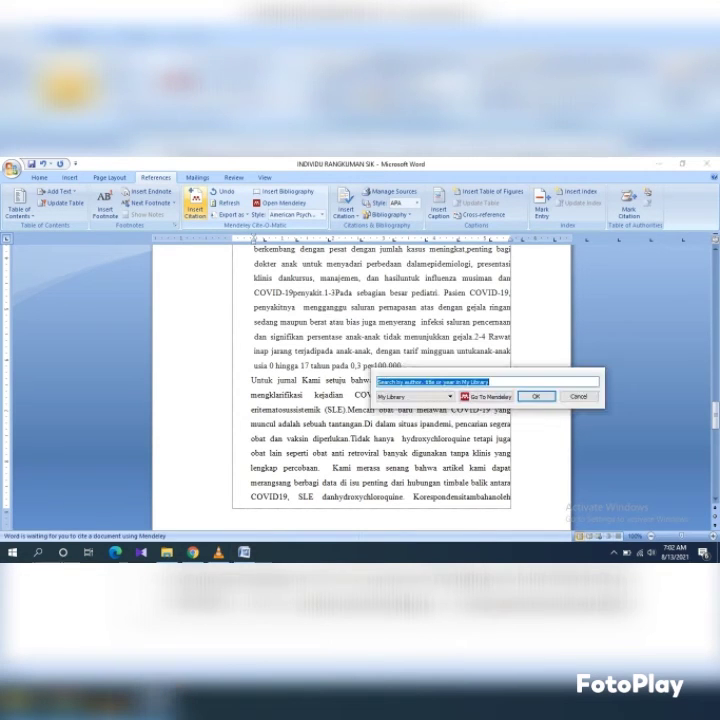
left_click(487, 396)
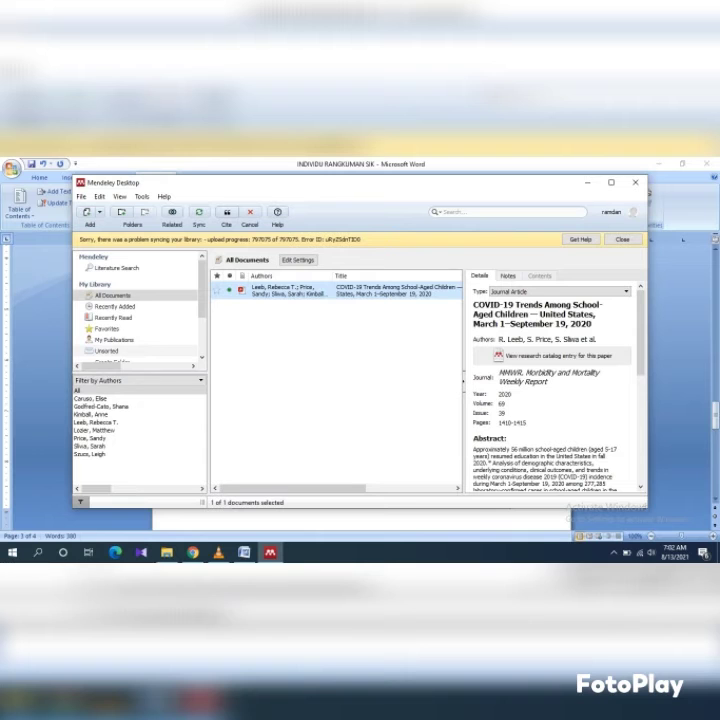
left_click(227, 213)
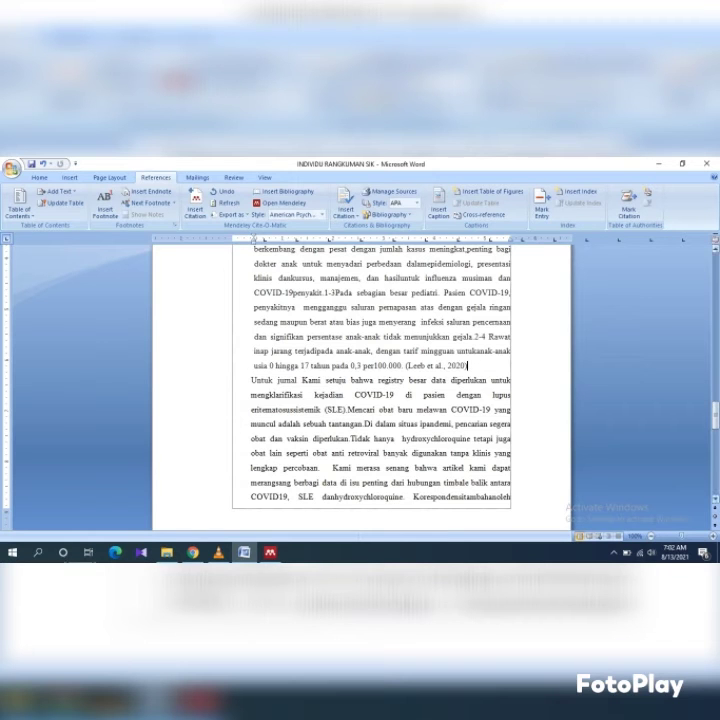
Start a Mendeley citation after "pasien autoimun lainnya." at the end of the second summary and open the Mendeley library
scroll(371, 385, "down", 4)
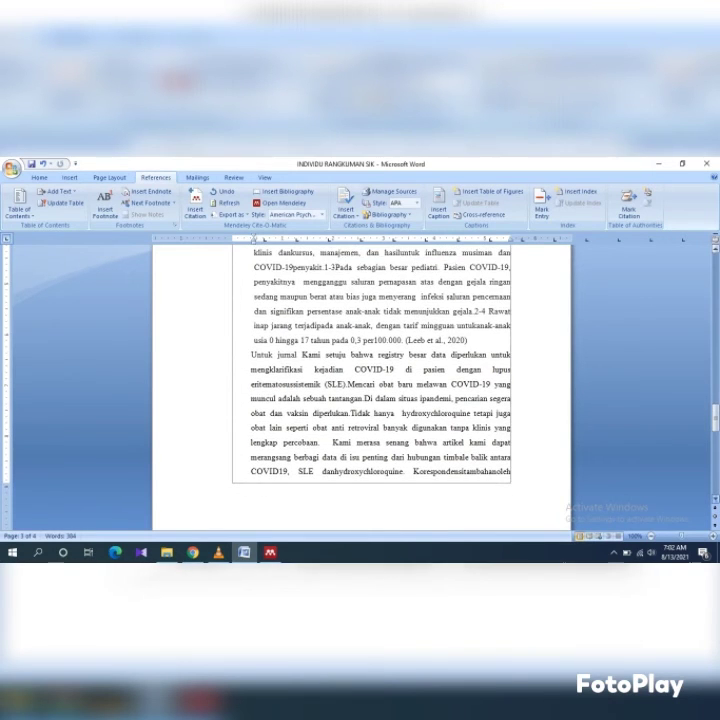
scroll(361, 385, "down", 2)
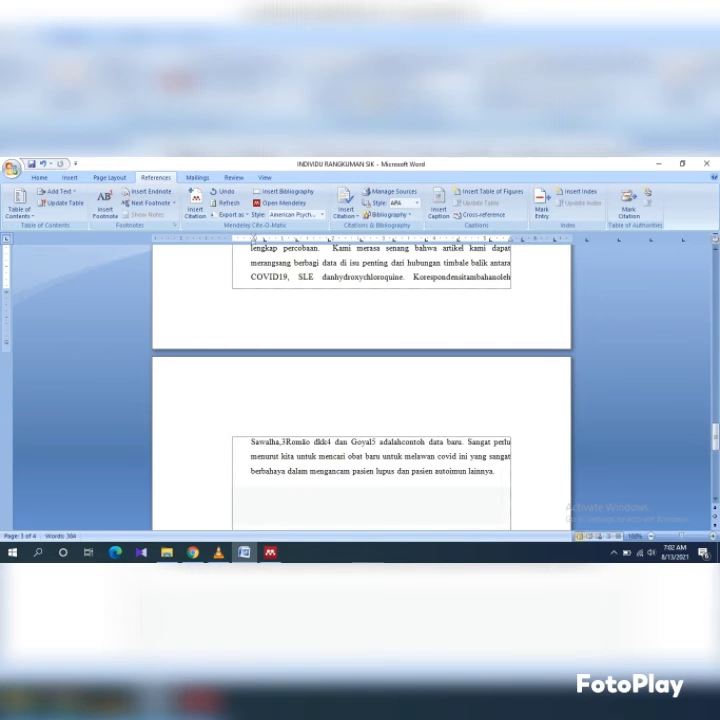
left_click(498, 471)
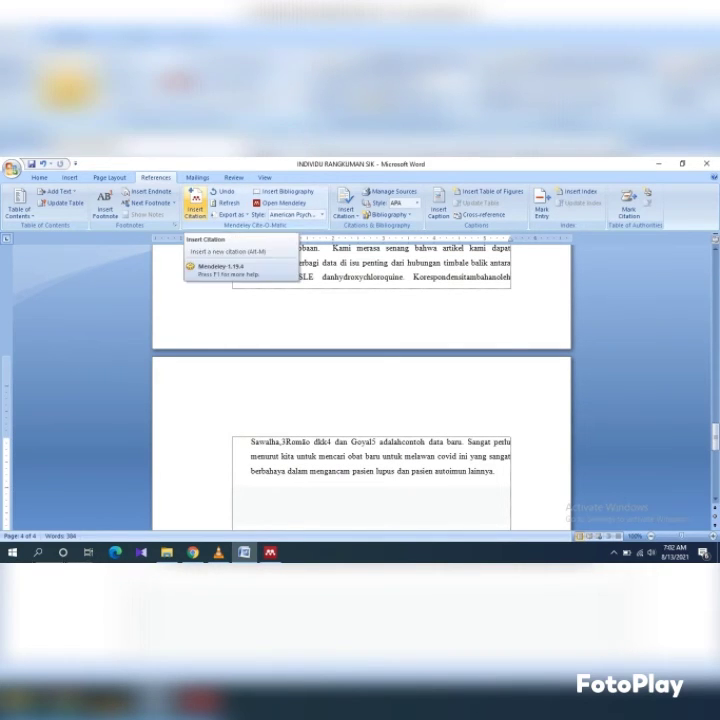
left_click(195, 205)
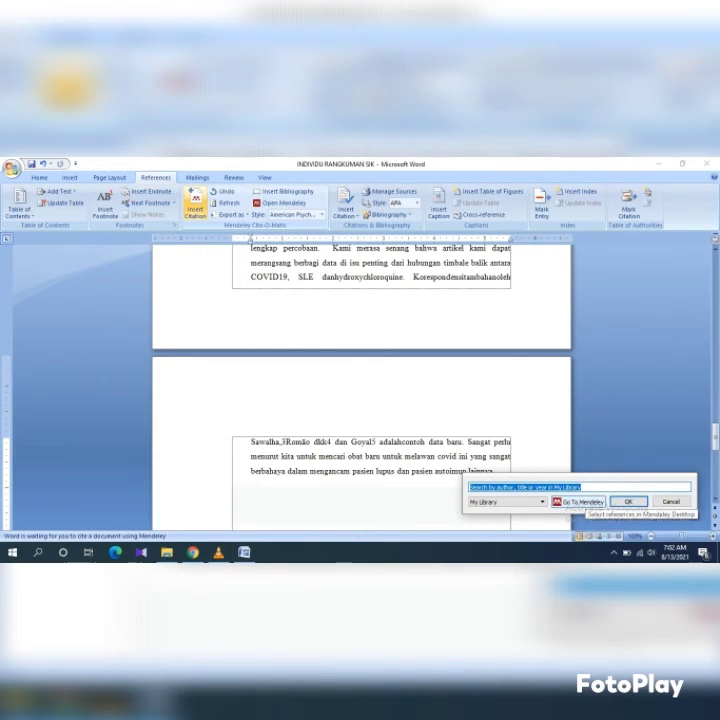
left_click(582, 502)
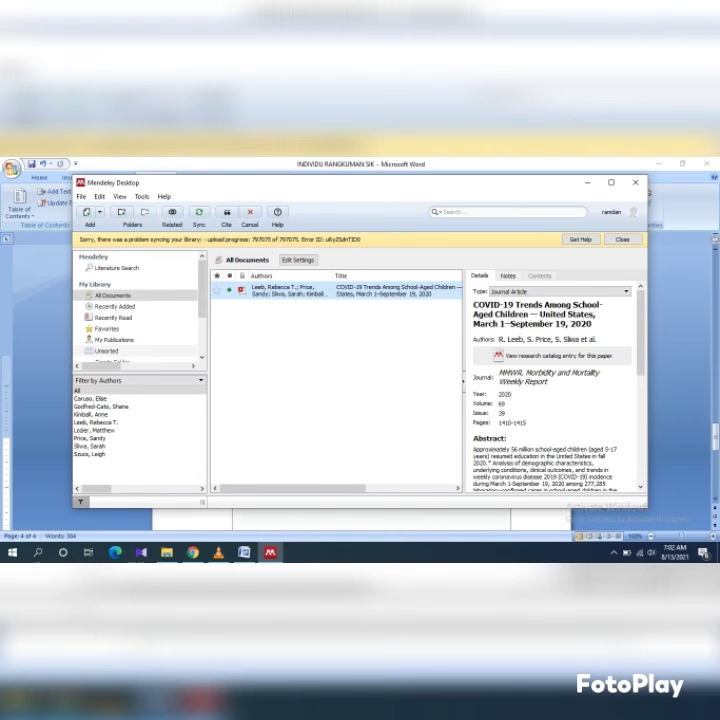
Add the PDF Response_to_'Patients_with_lu from Downloads to the Mendeley library and select its entry
left_click(99, 212)
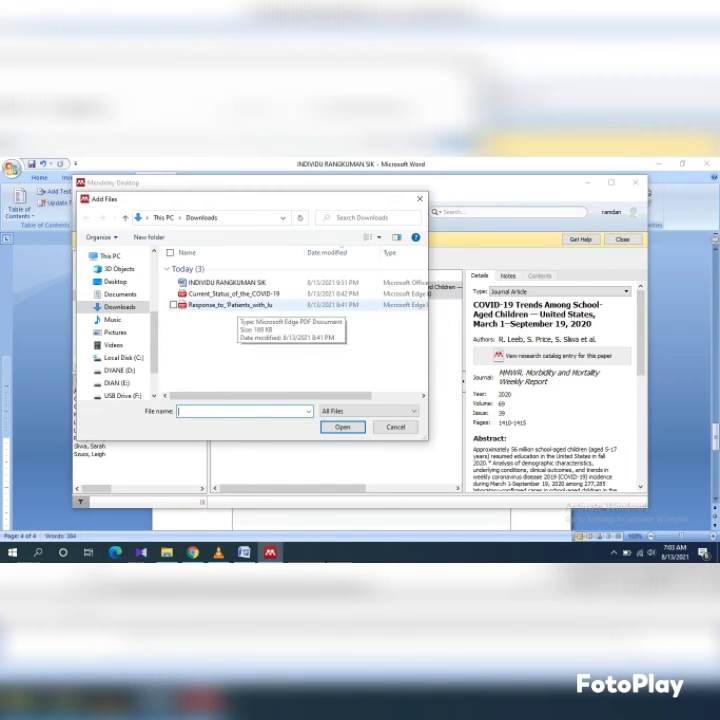
left_click(230, 304)
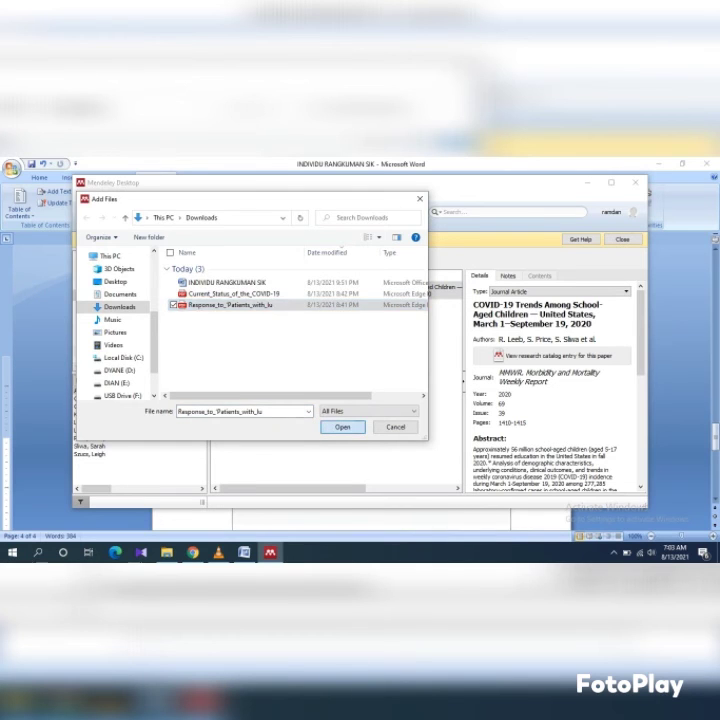
left_click(342, 427)
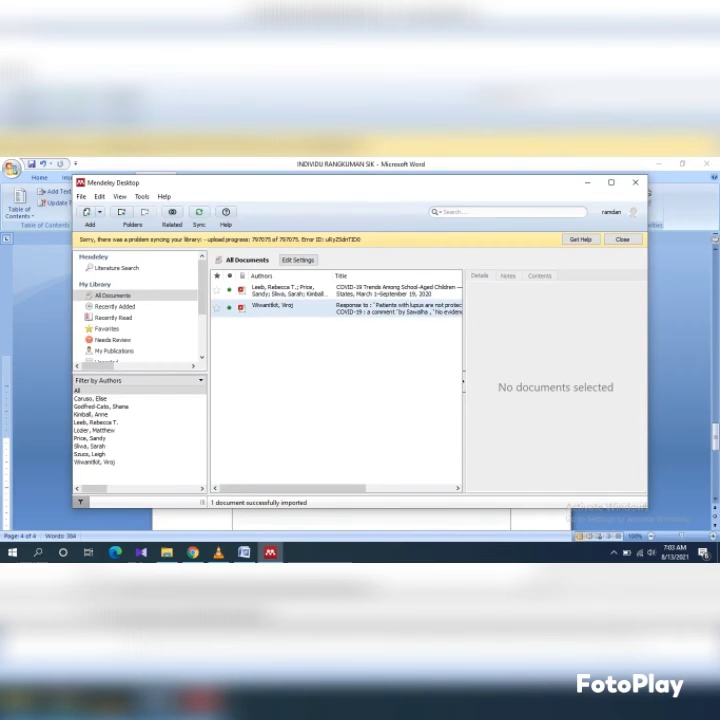
left_click(336, 308)
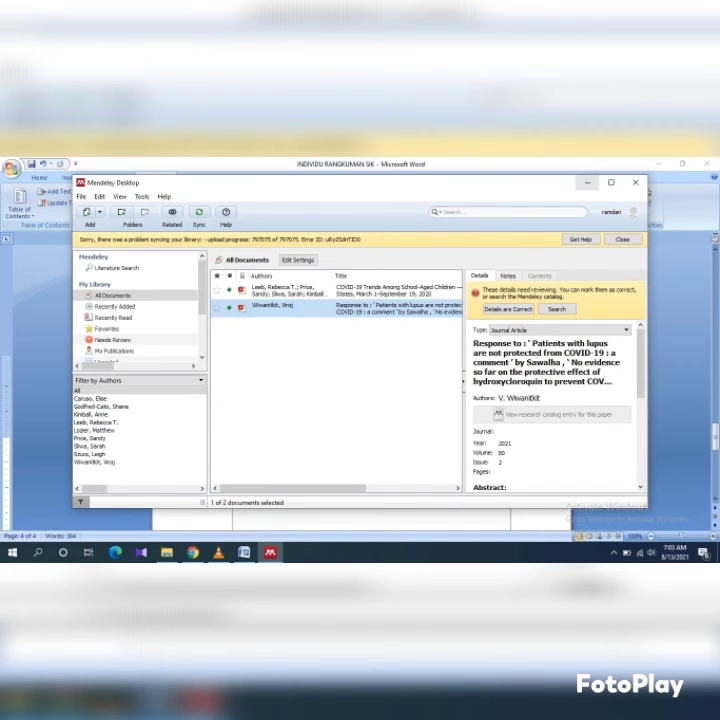
Return to Word and insert a Mendeley citation of the article Response to 'Patients with lupus are not protected from COVID-19' after "pasien autoimun lainnya."
left_click(587, 183)
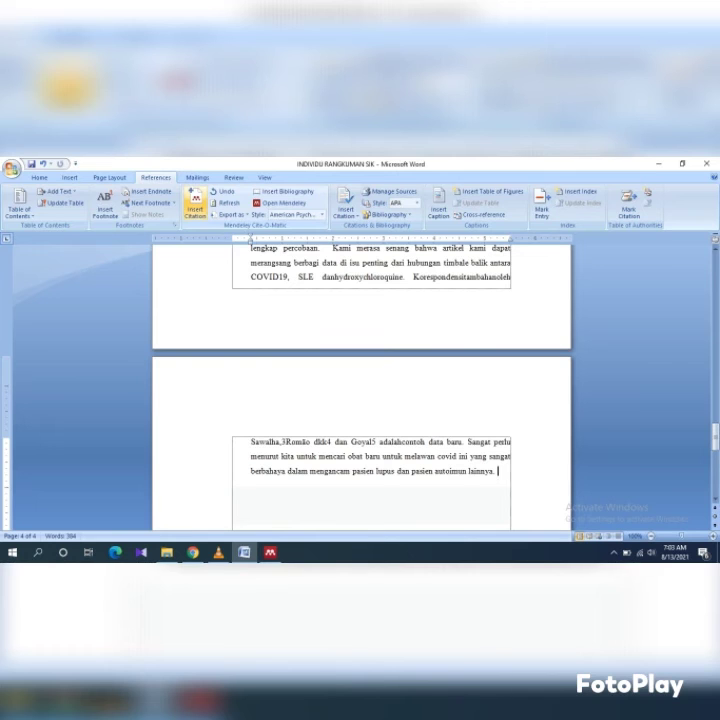
left_click(195, 203)
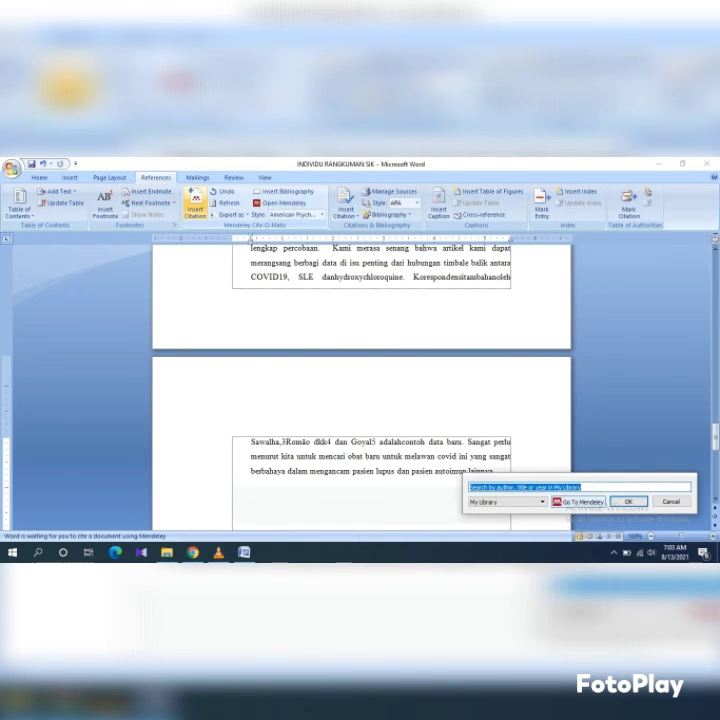
left_click(579, 502)
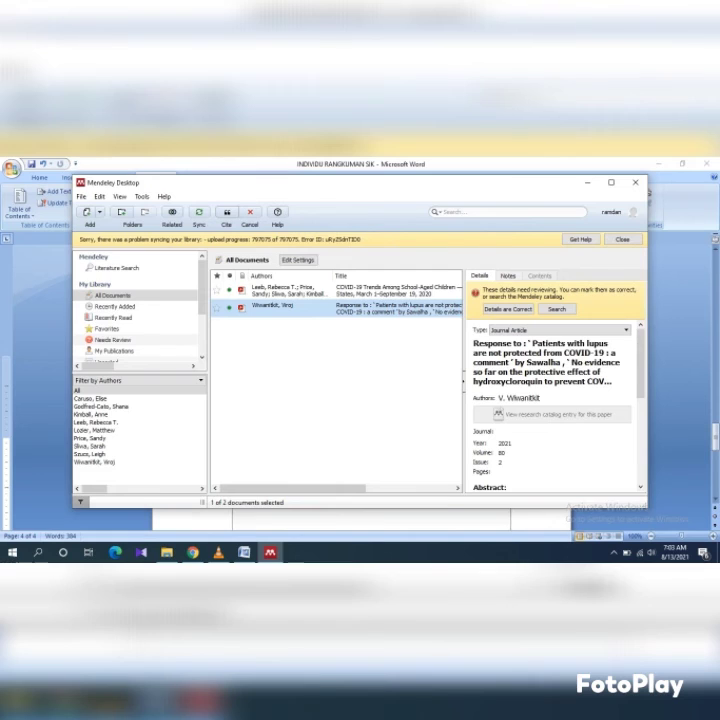
left_click(227, 214)
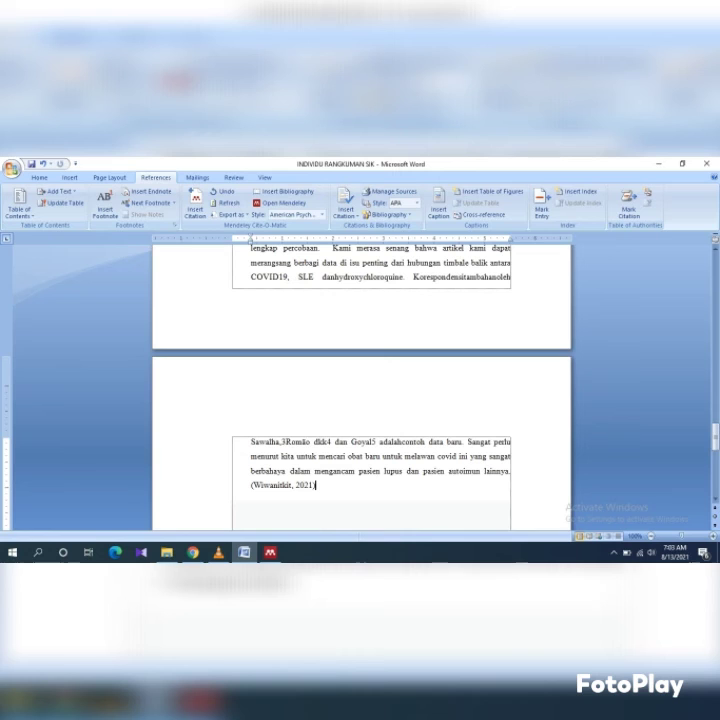
Add blank lines beneath the summary table on the last page and insert the Mendeley bibliography there
left_click_drag(715, 438, 715, 482)
key("ctrl+Return")
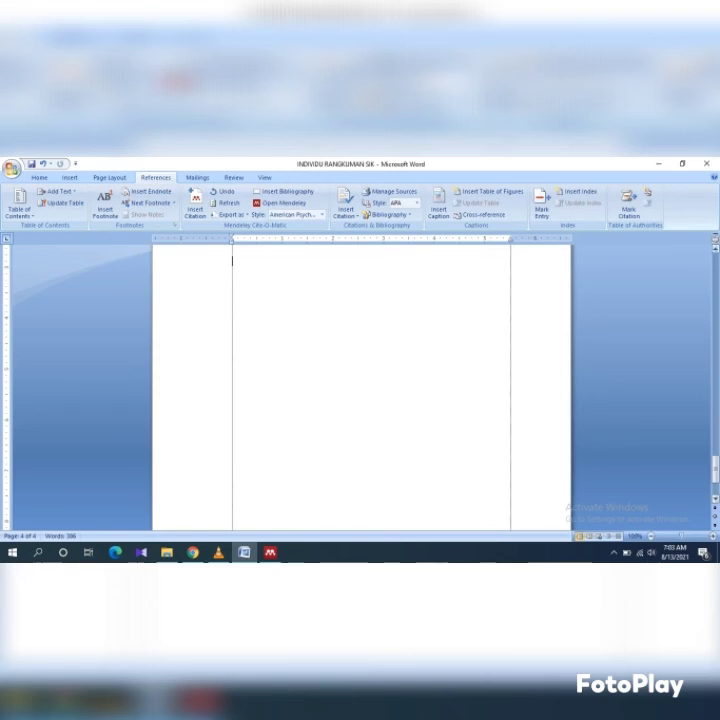
key("Return")
key("Return")
key("Return")
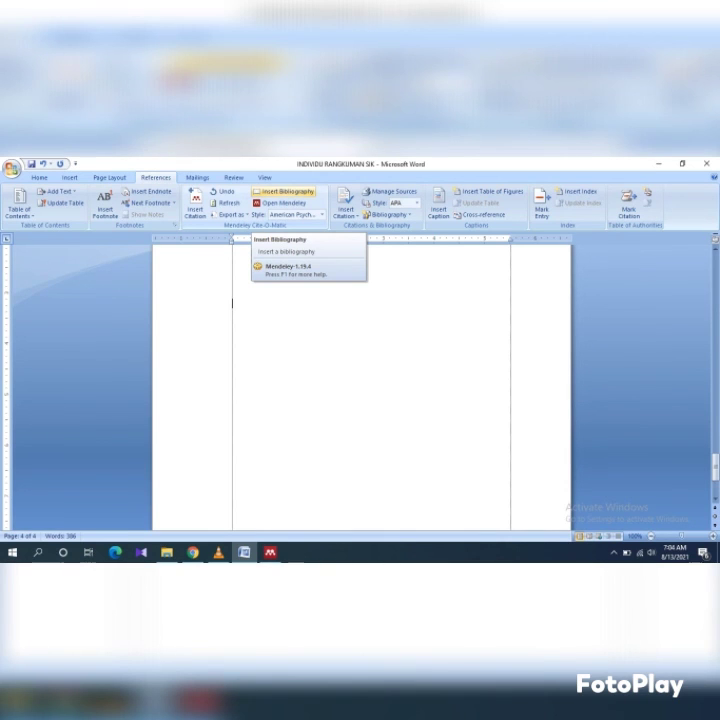
left_click(285, 191)
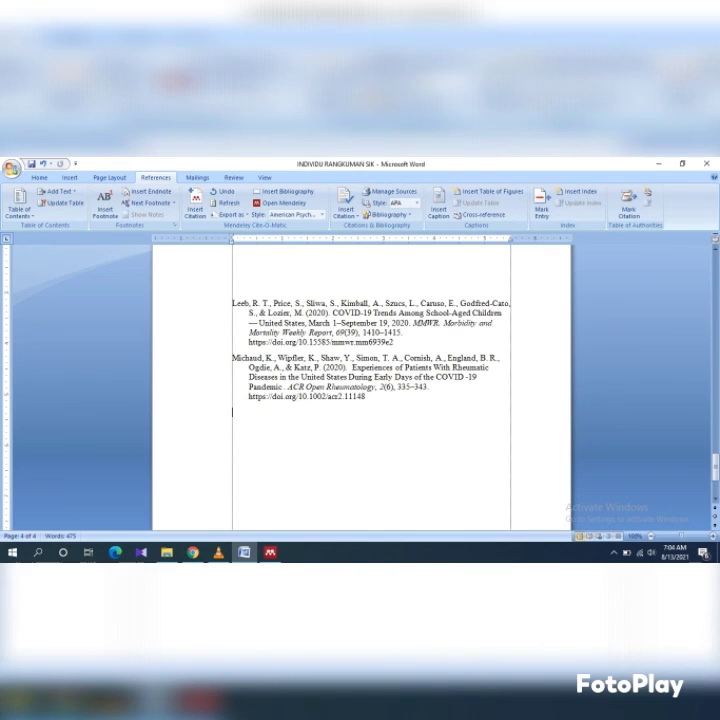
Add the bold, centred heading DAFTAR PUSTAKA on the blank line directly above the bibliography
left_click(233, 287)
left_click(39, 178)
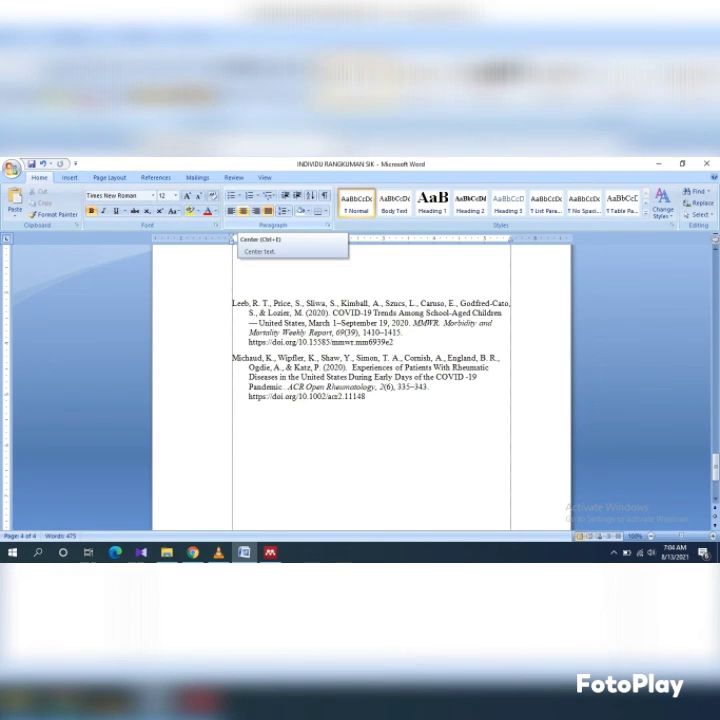
type("DA")
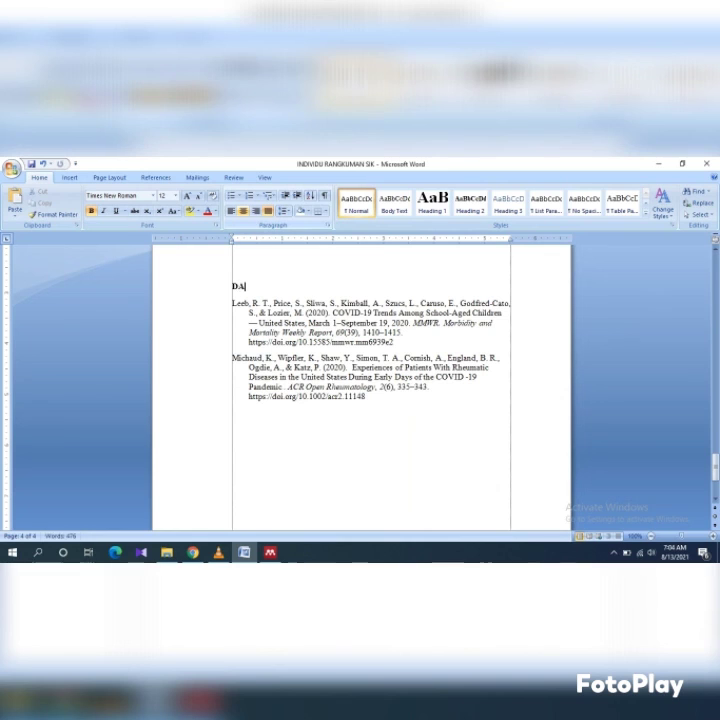
type("FTAR PUSTAKA")
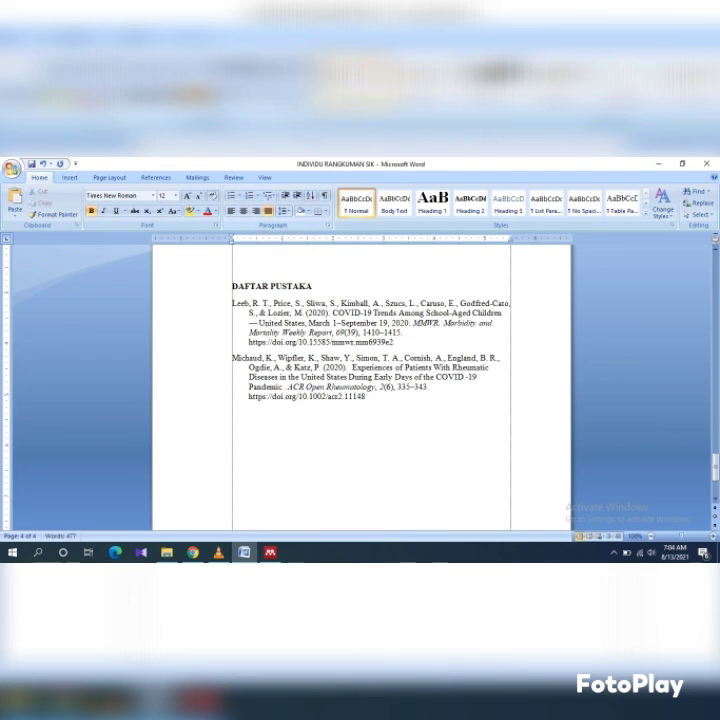
key("ctrl+e")
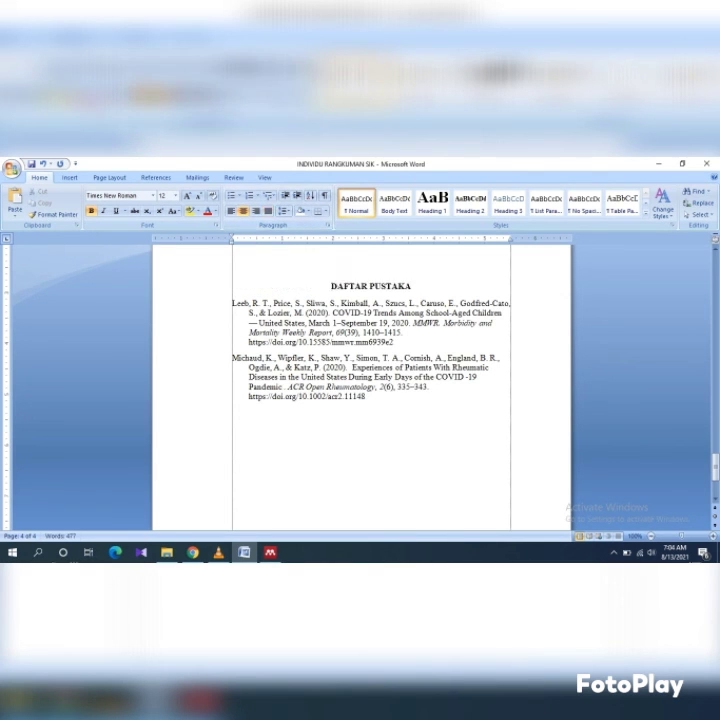
Delete the extra blank lines above the DAFTAR PUSTAKA heading so it sits closer to the summary table
key("Home")
key("BackSpace")
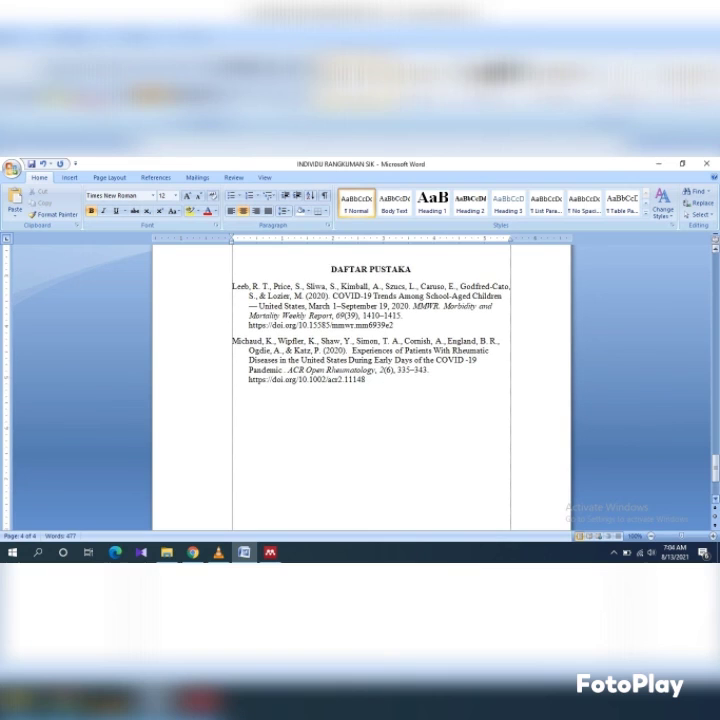
key("BackSpace")
key("BackSpace")
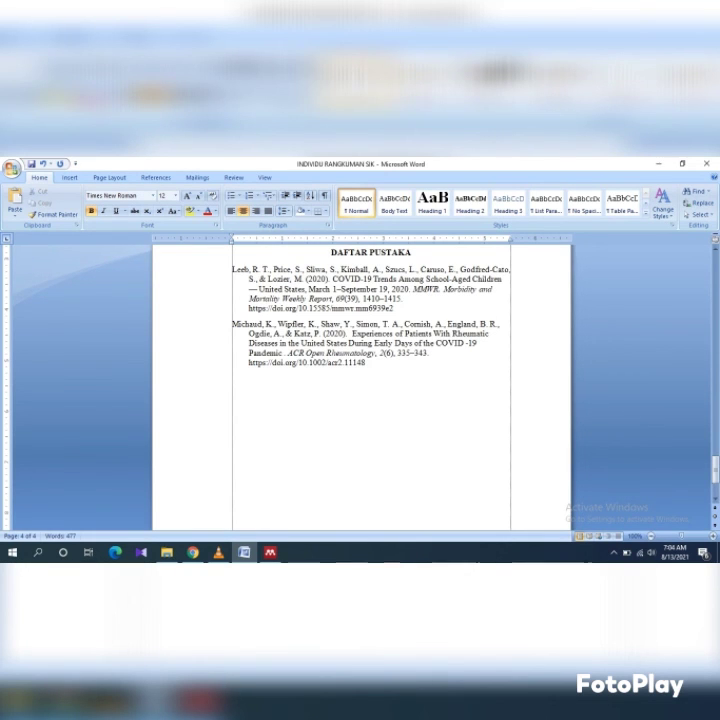
left_click_drag(366, 364, 331, 338)
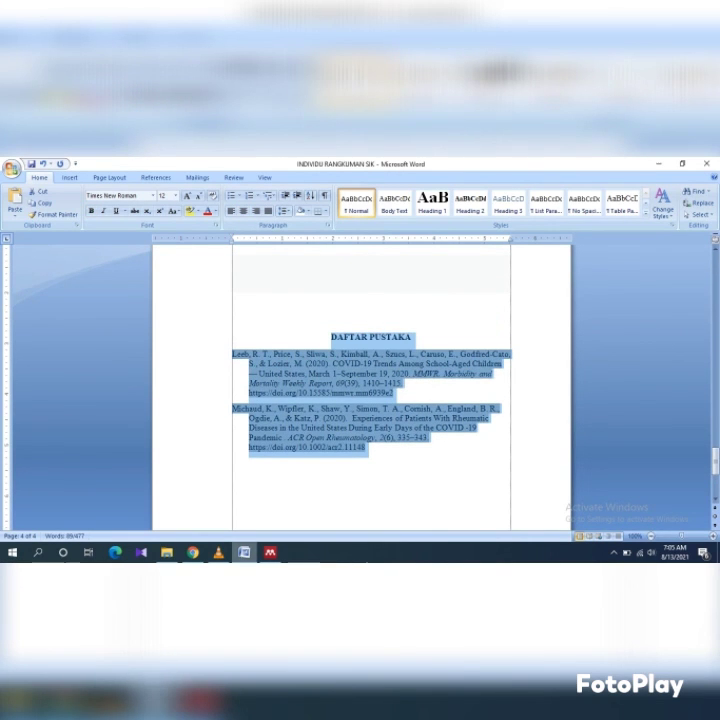
left_click(218, 552)
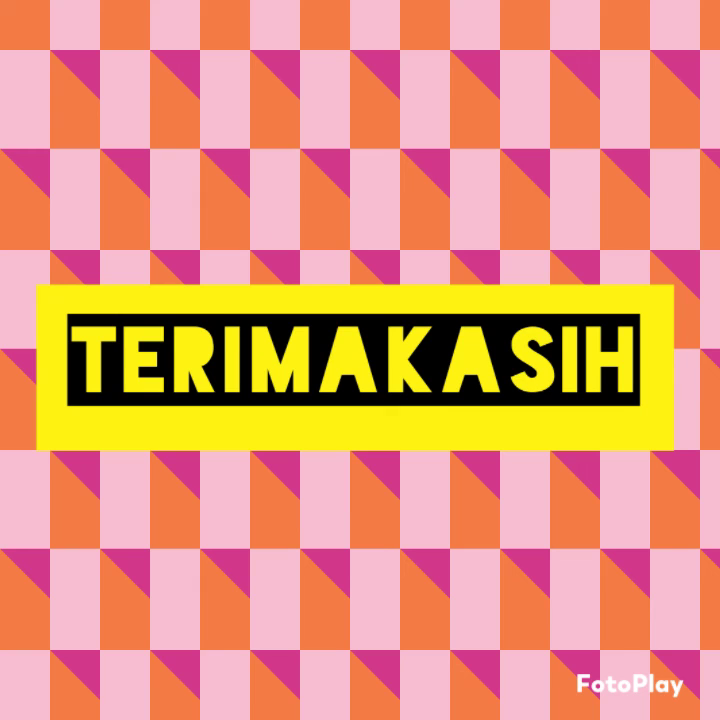